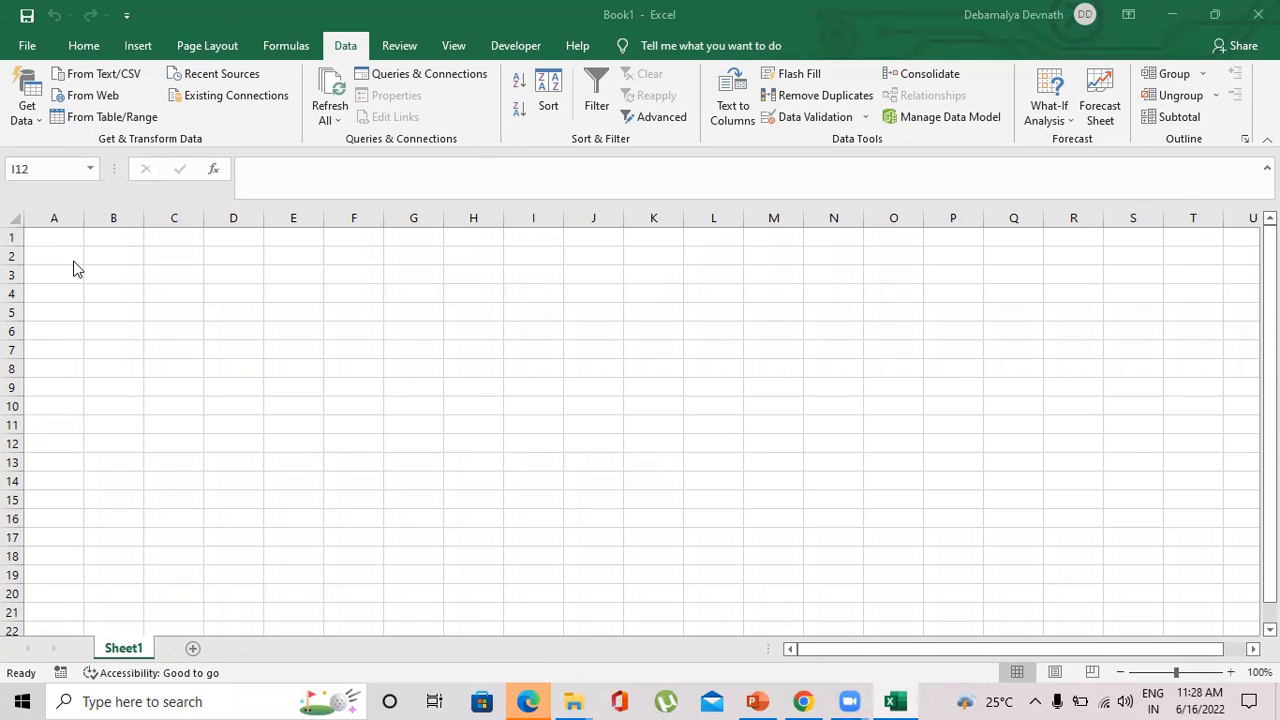
- Import Sheet1 from the Sample Dataset workbook, load it directly into a new worksheet, and close the queries list
{"action": "left_click", "coordinate": [37, 122]}
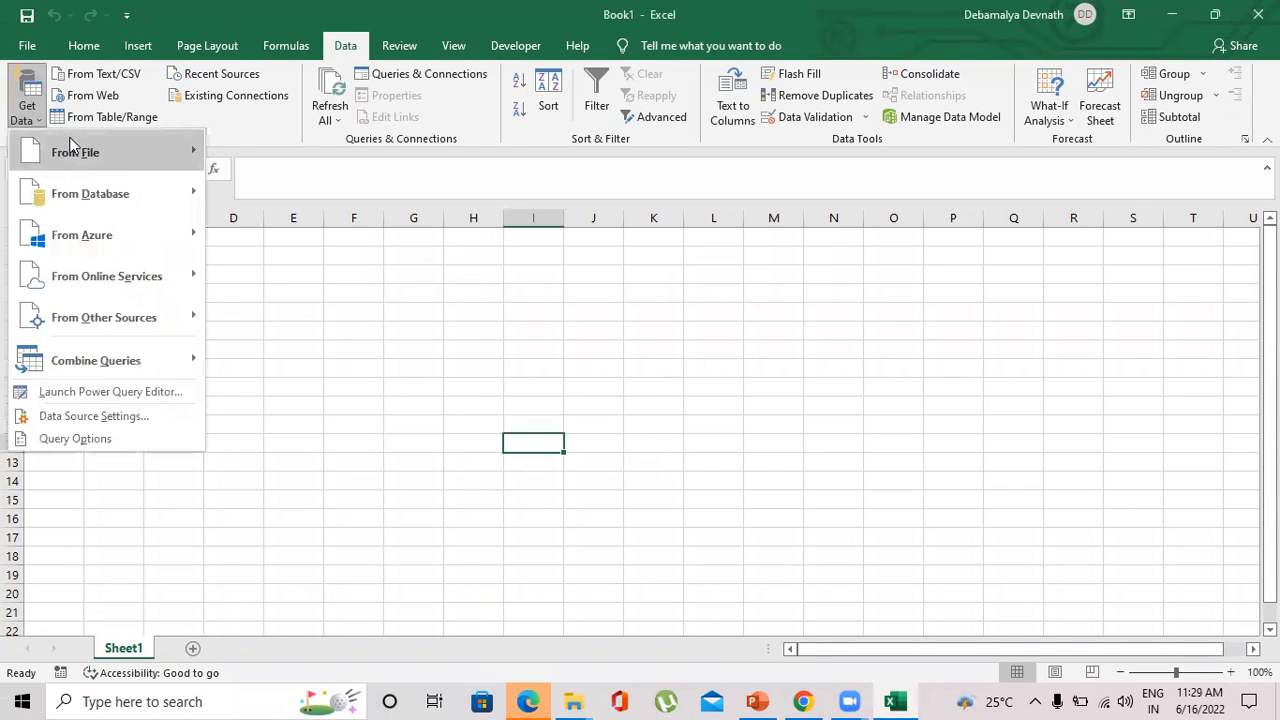
{"action": "mouse_move", "coordinate": [89, 152]}
{"action": "left_click", "coordinate": [246, 154]}
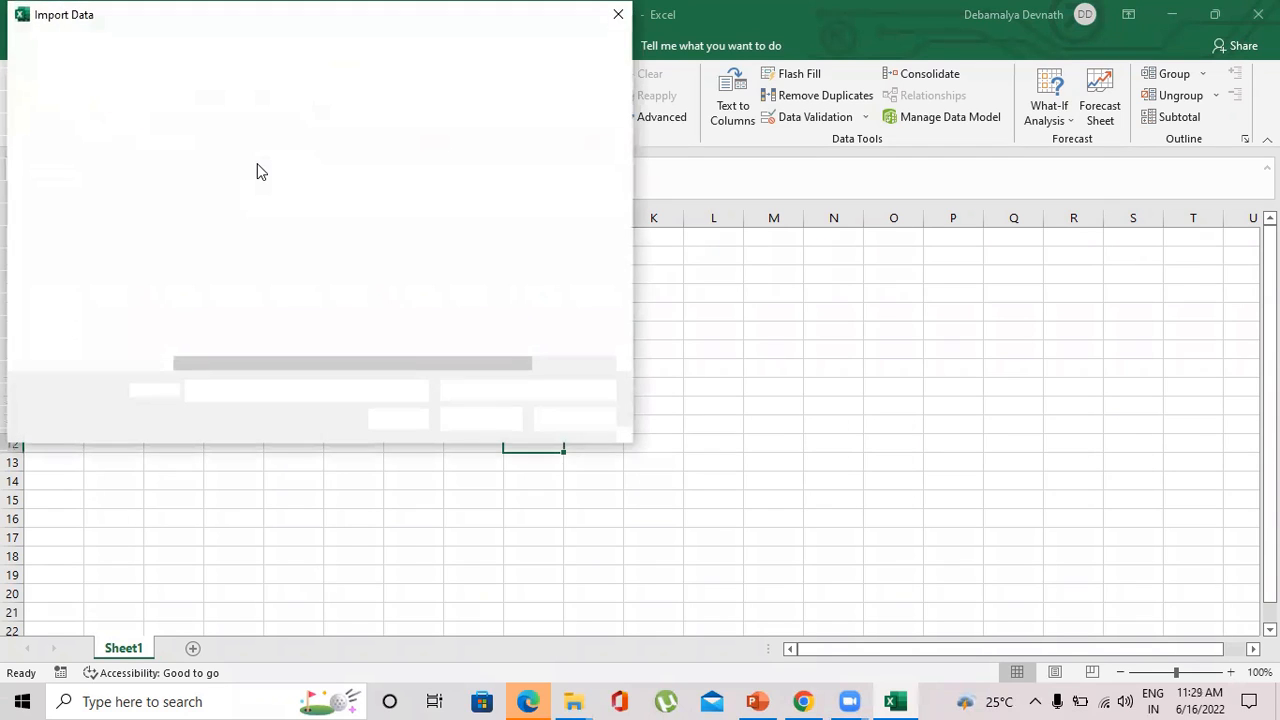
{"action": "left_click", "coordinate": [270, 156]}
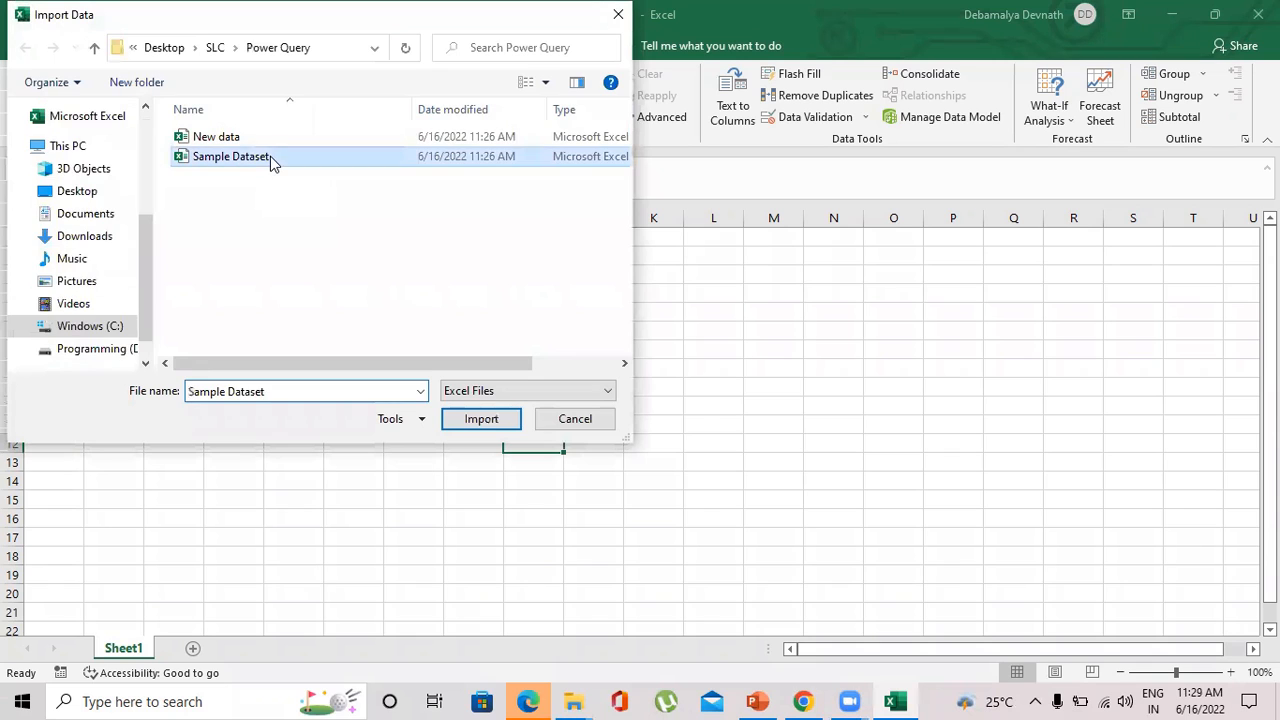
{"action": "left_click", "coordinate": [484, 420]}
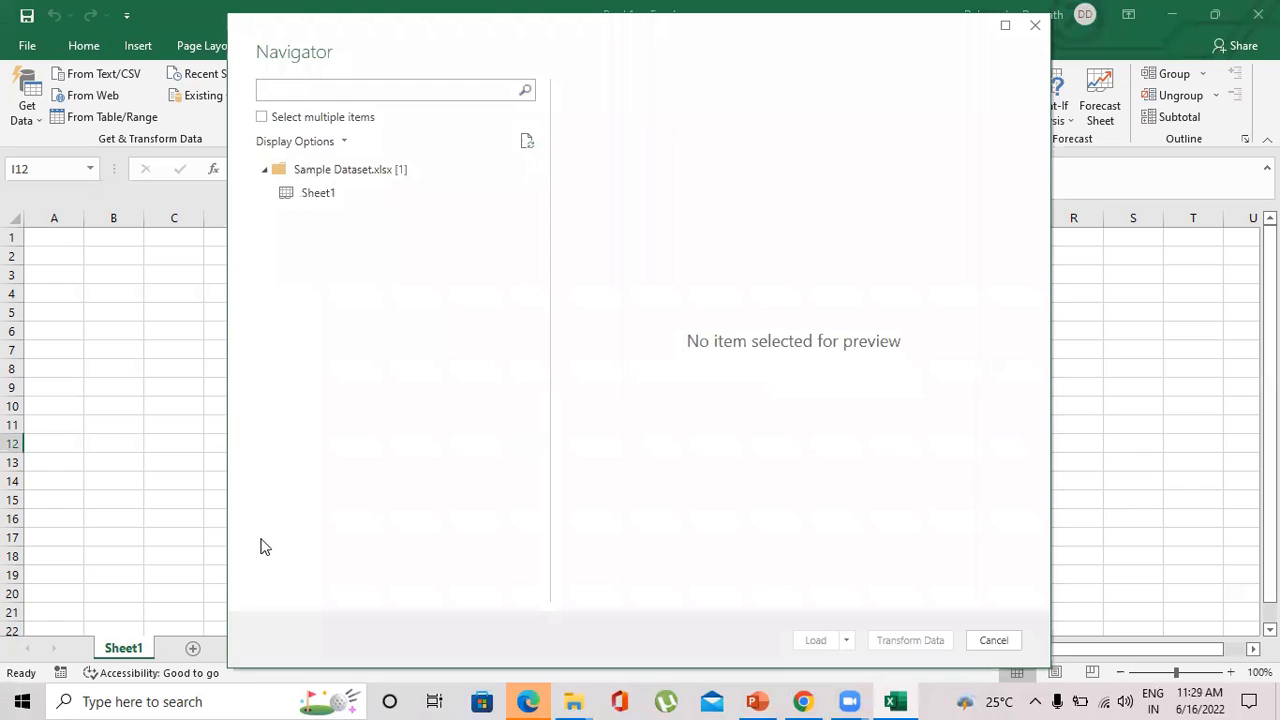
{"action": "left_click", "coordinate": [318, 193]}
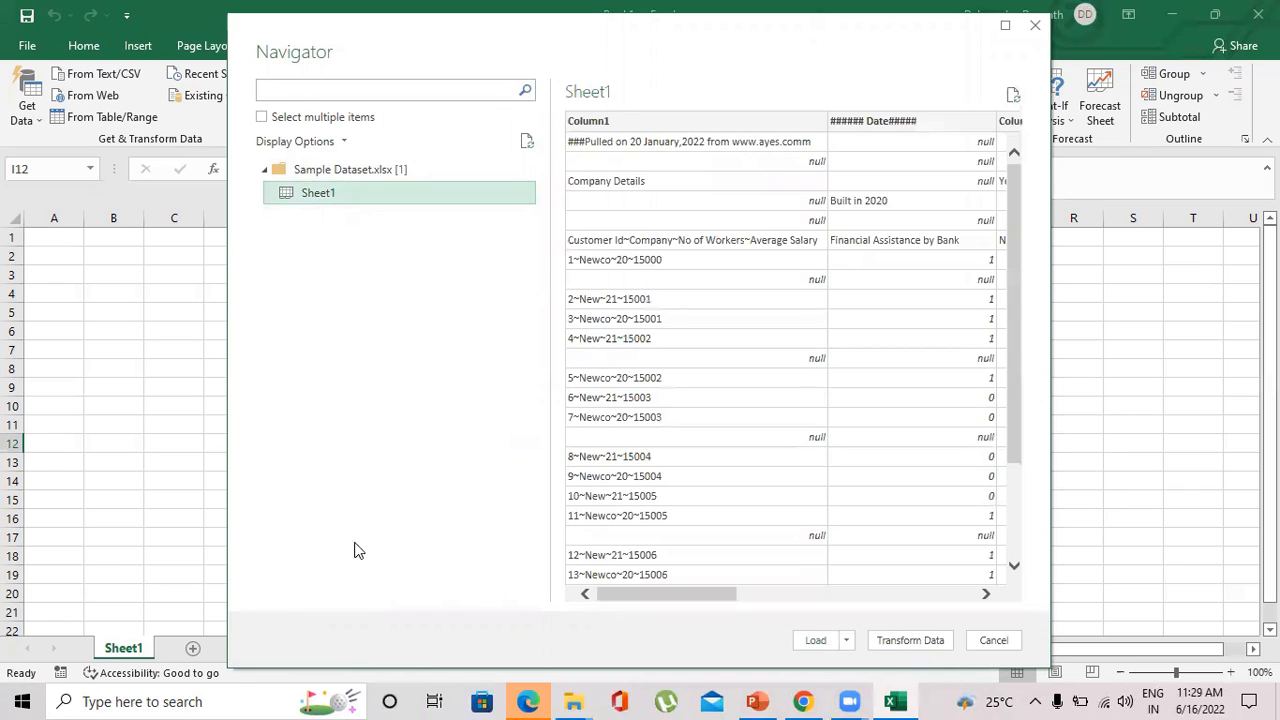
{"action": "left_click", "coordinate": [830, 640]}
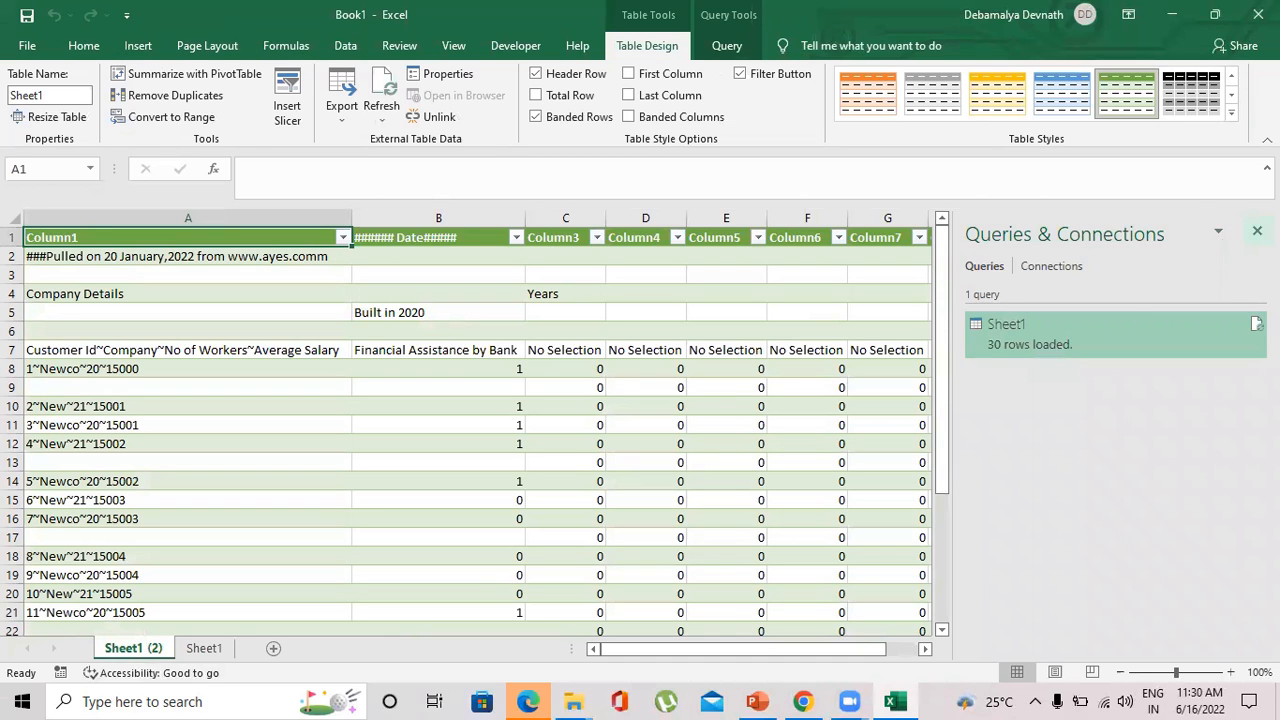
{"action": "left_click", "coordinate": [1257, 231]}
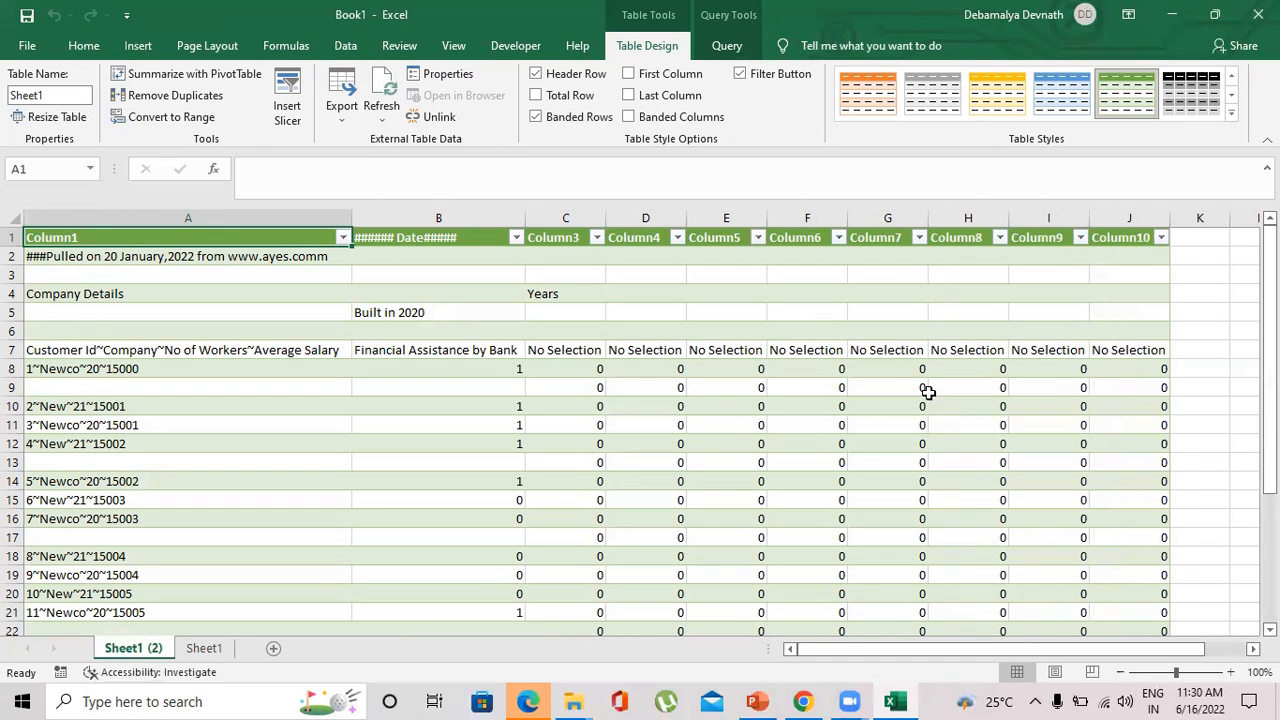
- Examine the loaded table from its header rows down to the end of the report for content that needs cleaning
{"action": "scroll", "coordinate": [755, 390], "scroll_direction": "down", "scroll_amount": 5}
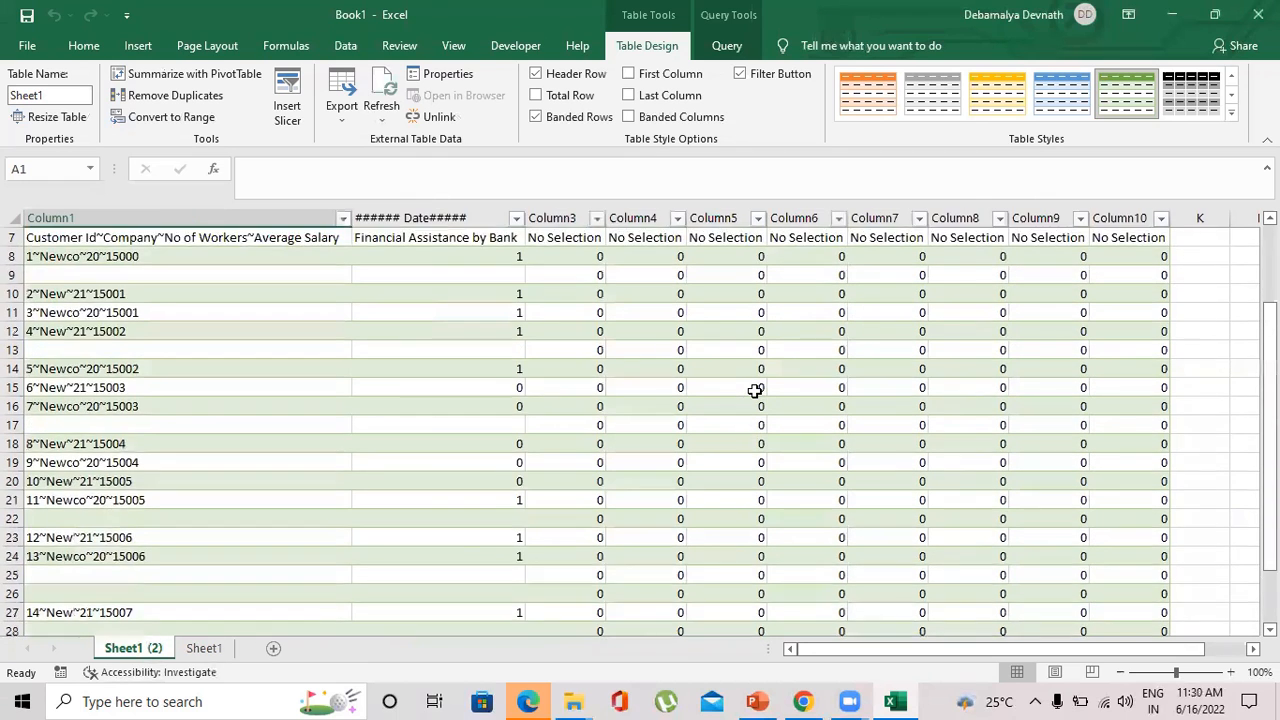
{"action": "scroll", "coordinate": [650, 488], "scroll_direction": "up", "scroll_amount": 5}
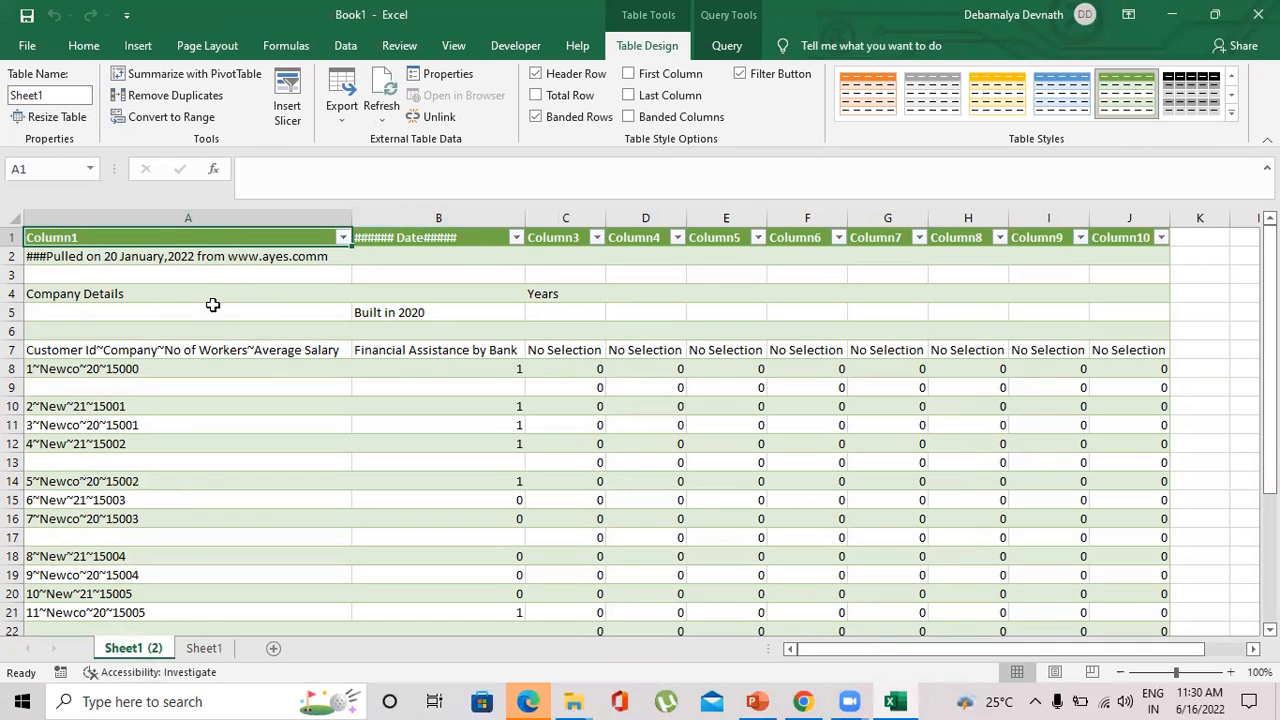
{"action": "left_click", "coordinate": [226, 261]}
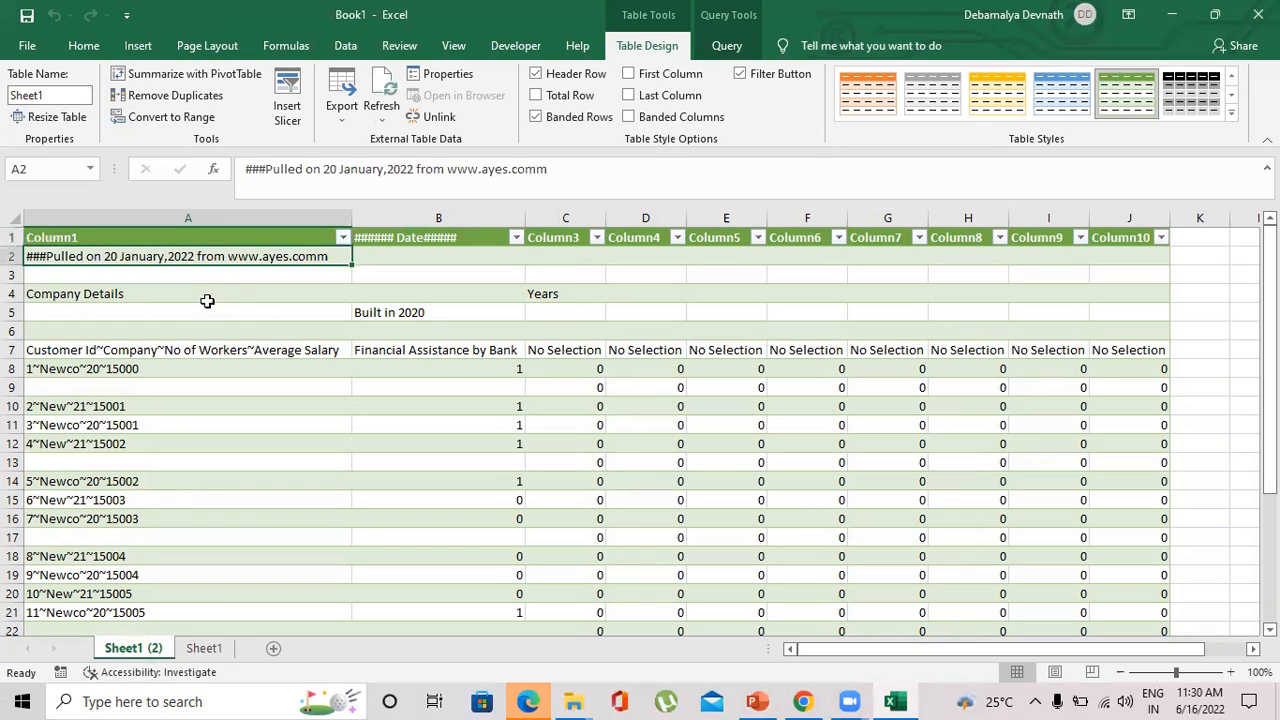
{"action": "left_click", "coordinate": [380, 311]}
{"action": "left_click", "coordinate": [540, 278]}
{"action": "left_click", "coordinate": [592, 348]}
{"action": "left_click", "coordinate": [220, 405]}
{"action": "left_click", "coordinate": [156, 372]}
{"action": "scroll", "coordinate": [190, 420], "scroll_direction": "down", "scroll_amount": 5}
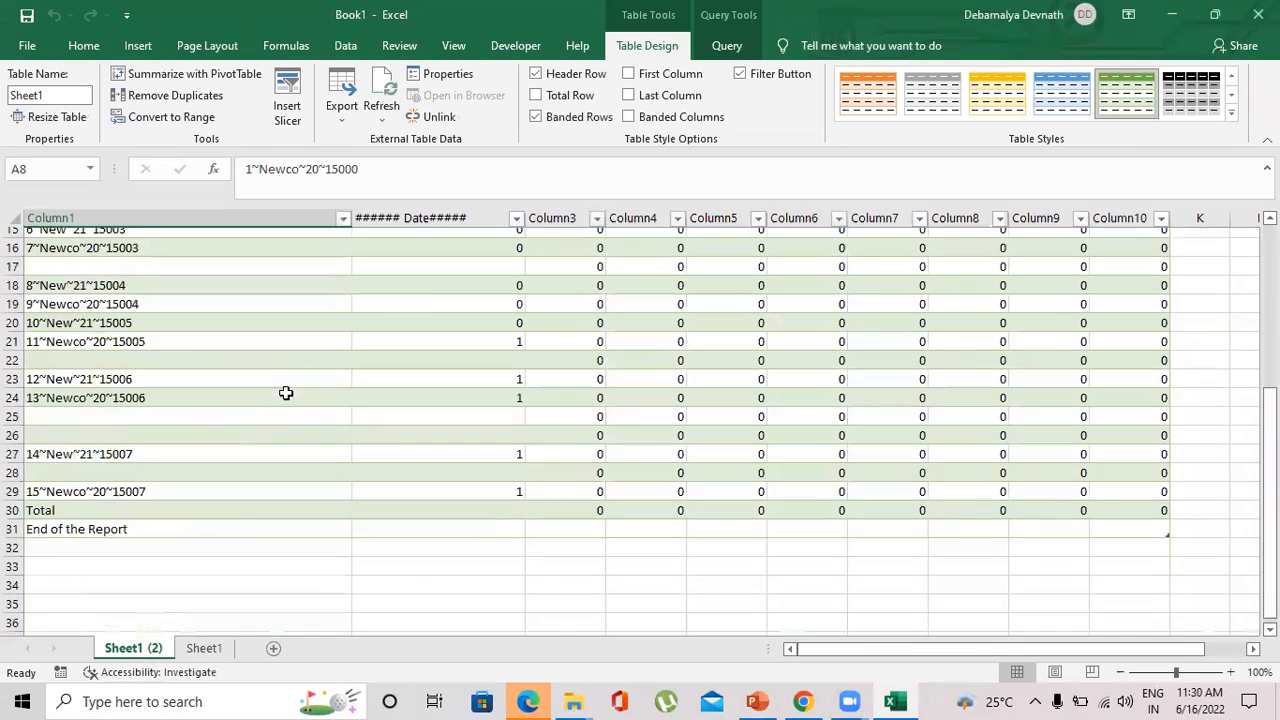
{"action": "left_click", "coordinate": [150, 505]}
{"action": "left_click", "coordinate": [539, 422]}
{"action": "scroll", "coordinate": [637, 383], "scroll_direction": "up", "scroll_amount": 5}
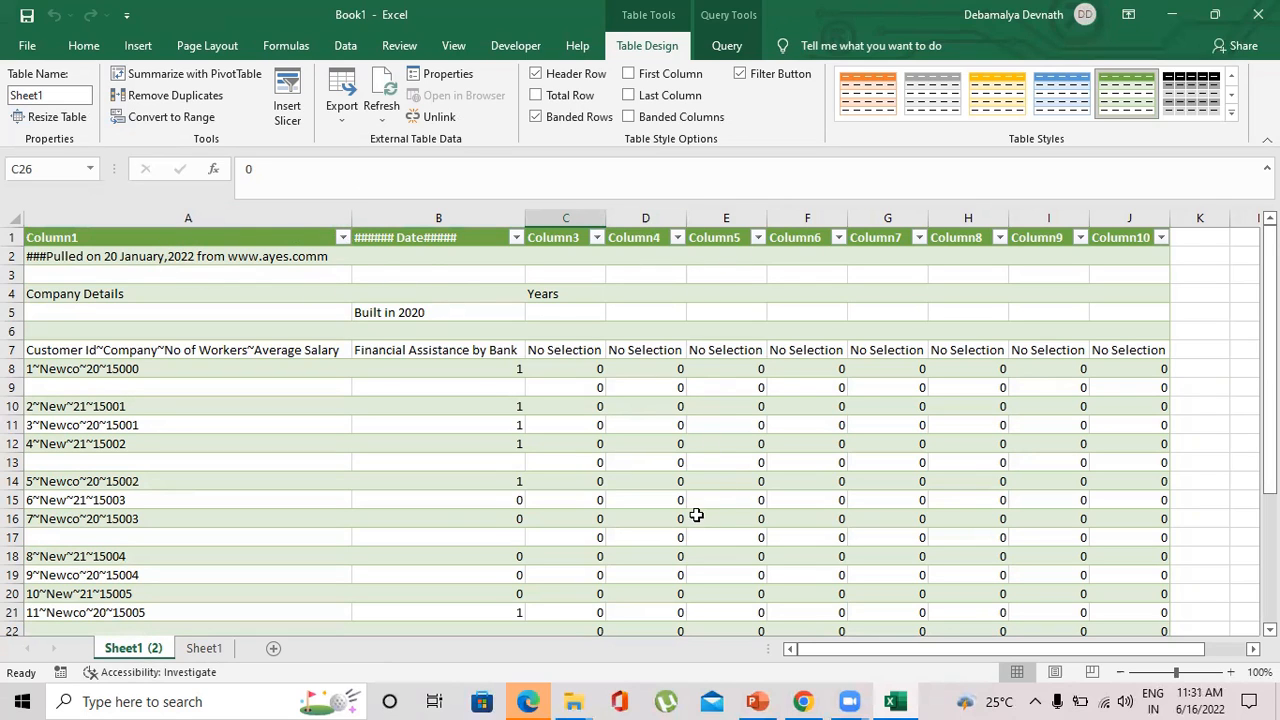
{"action": "left_click", "coordinate": [178, 346]}
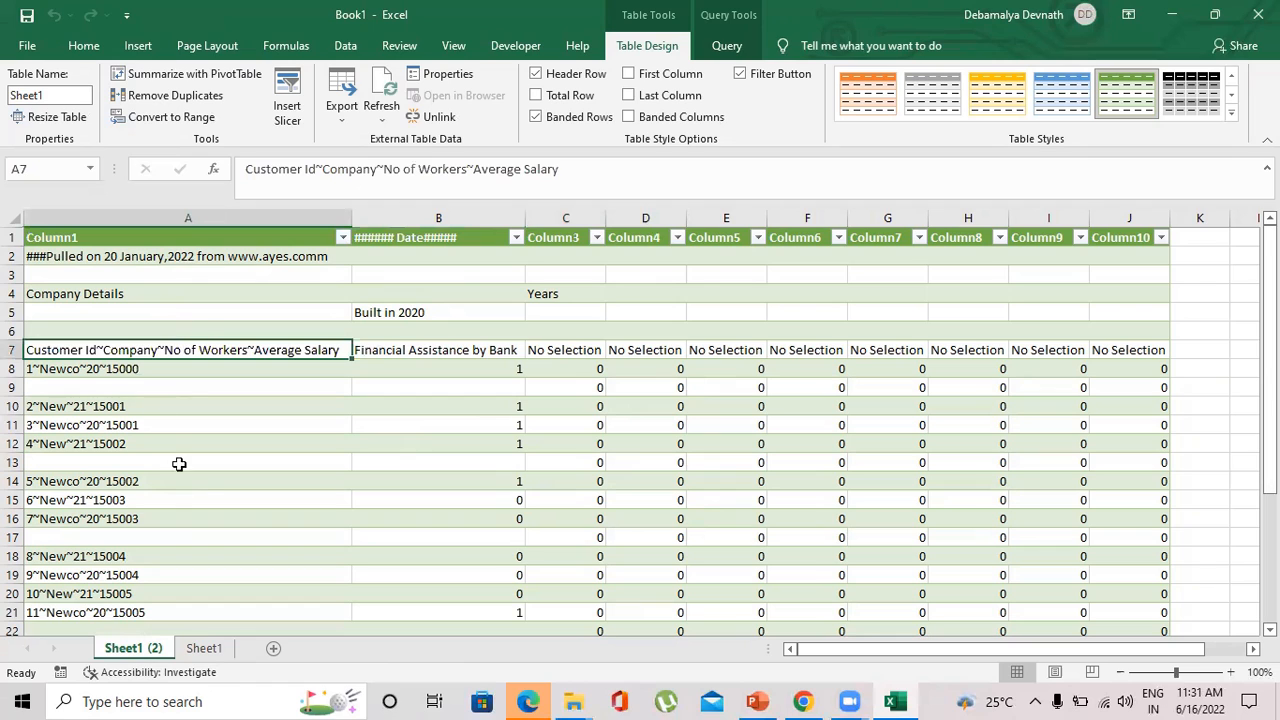
- Delete the Sheet1 (2) worksheet that holds the loaded table
{"action": "right_click", "coordinate": [148, 648]}
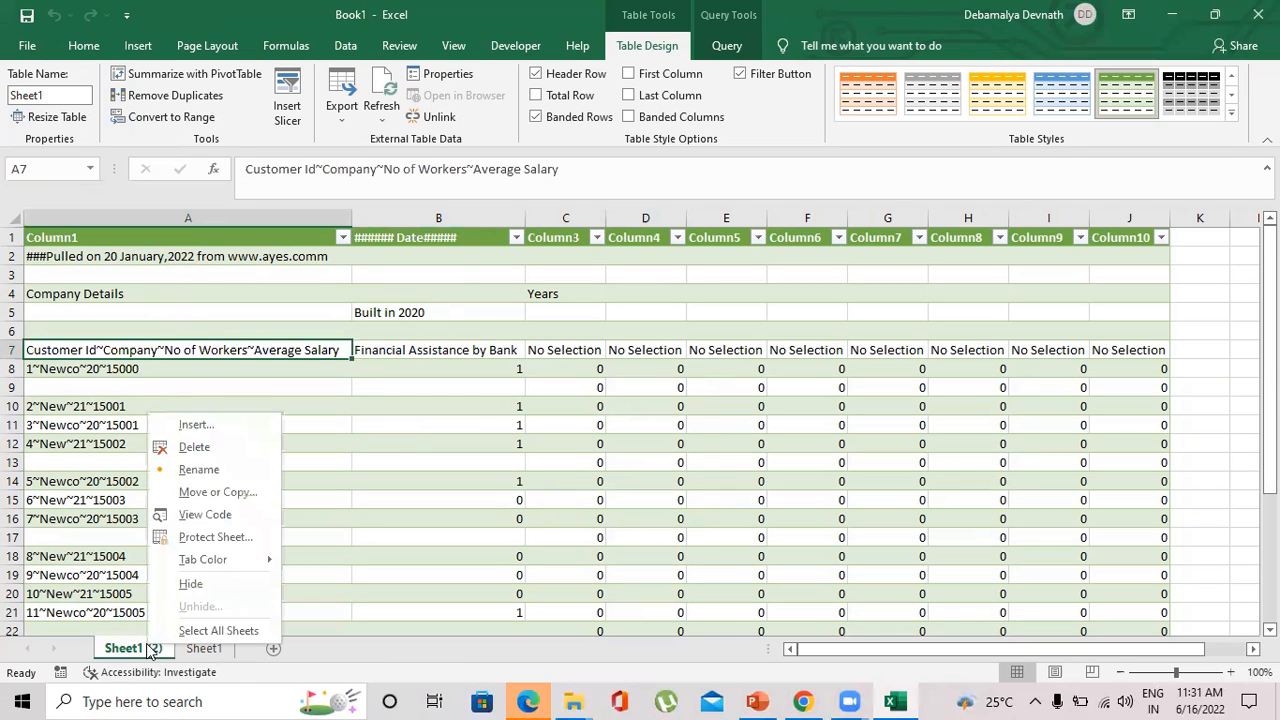
{"action": "left_click", "coordinate": [195, 448]}
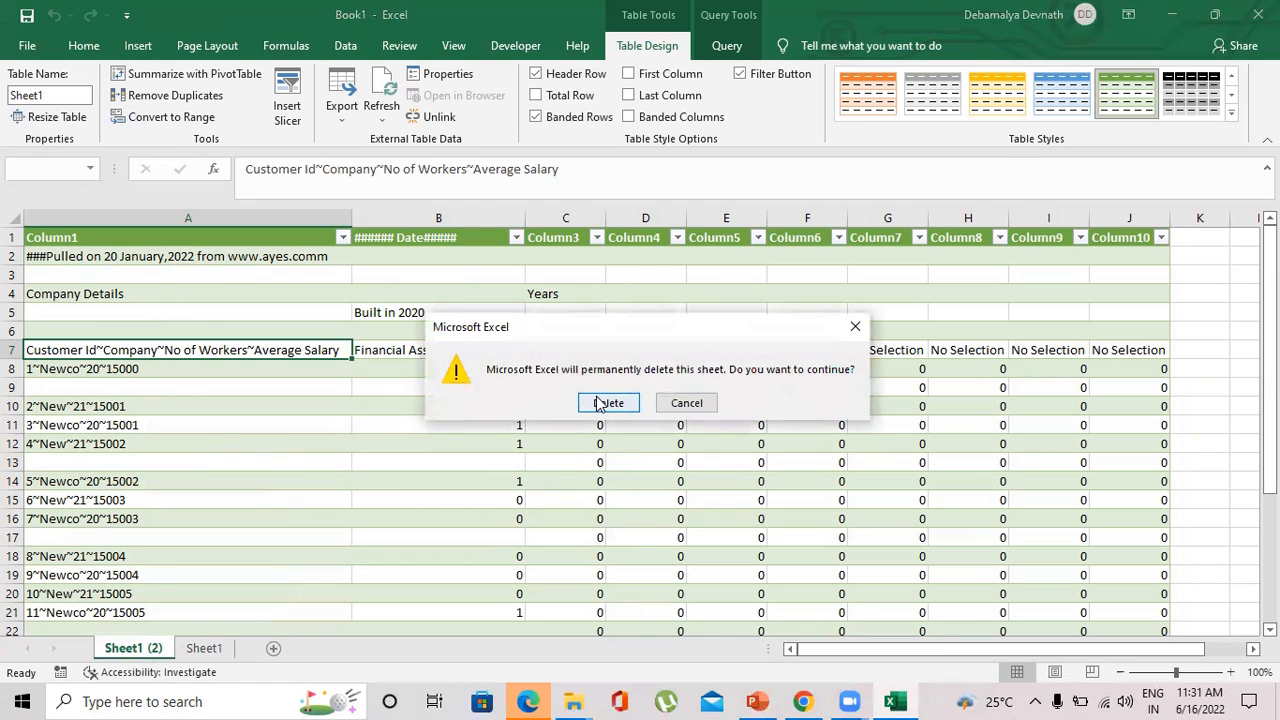
{"action": "left_click", "coordinate": [597, 398]}
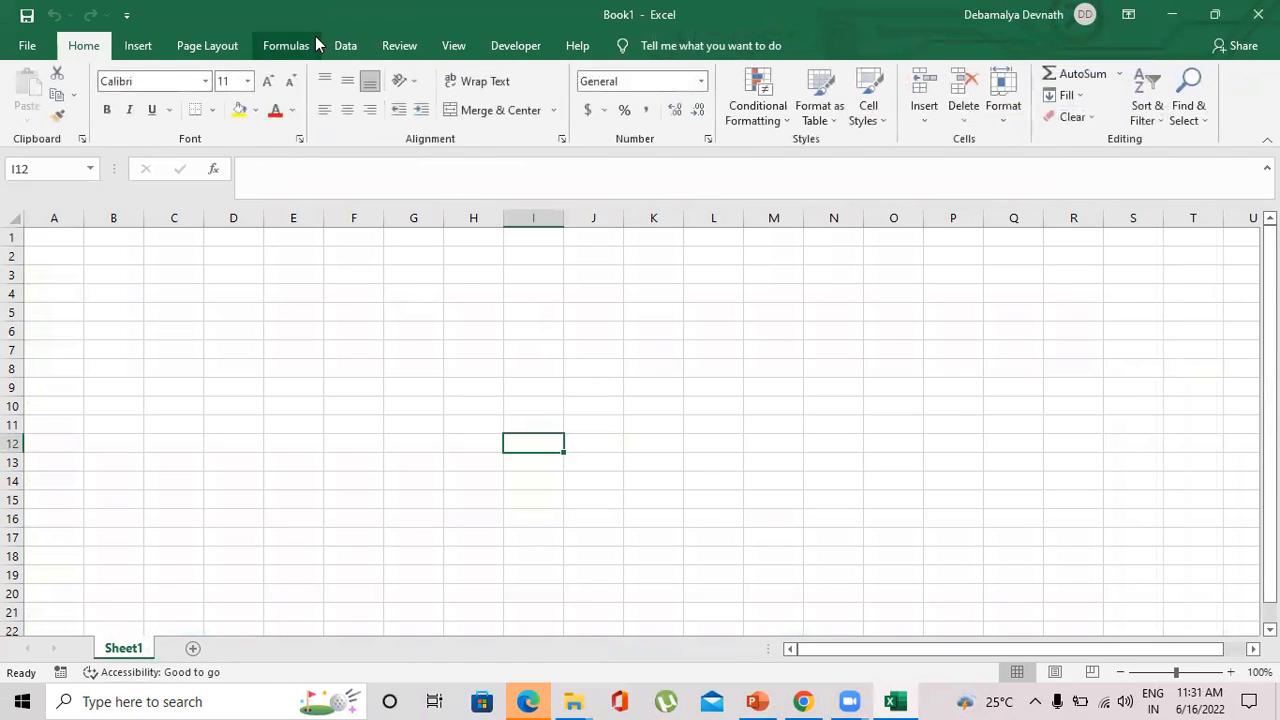
- Import Sheet1 from the Sample Dataset workbook again, opening it for transformation in the Power Query Editor
{"action": "left_click", "coordinate": [345, 46]}
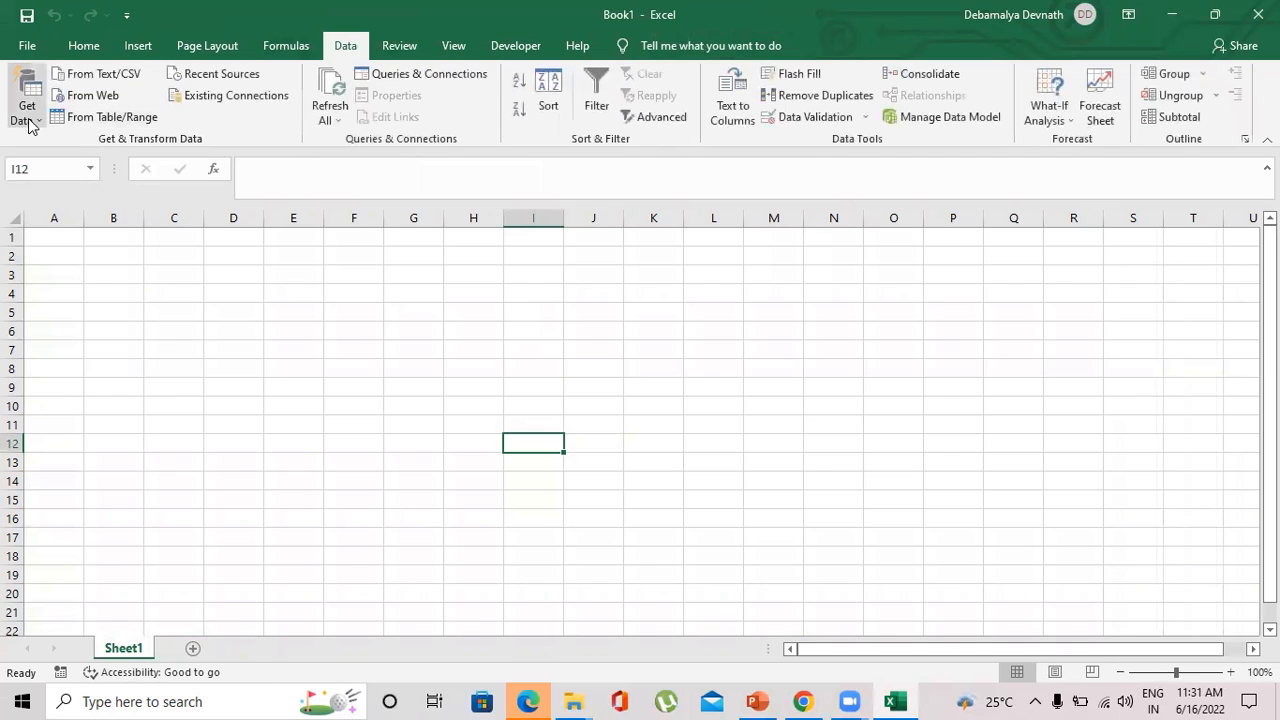
{"action": "left_click", "coordinate": [26, 108]}
{"action": "mouse_move", "coordinate": [100, 148]}
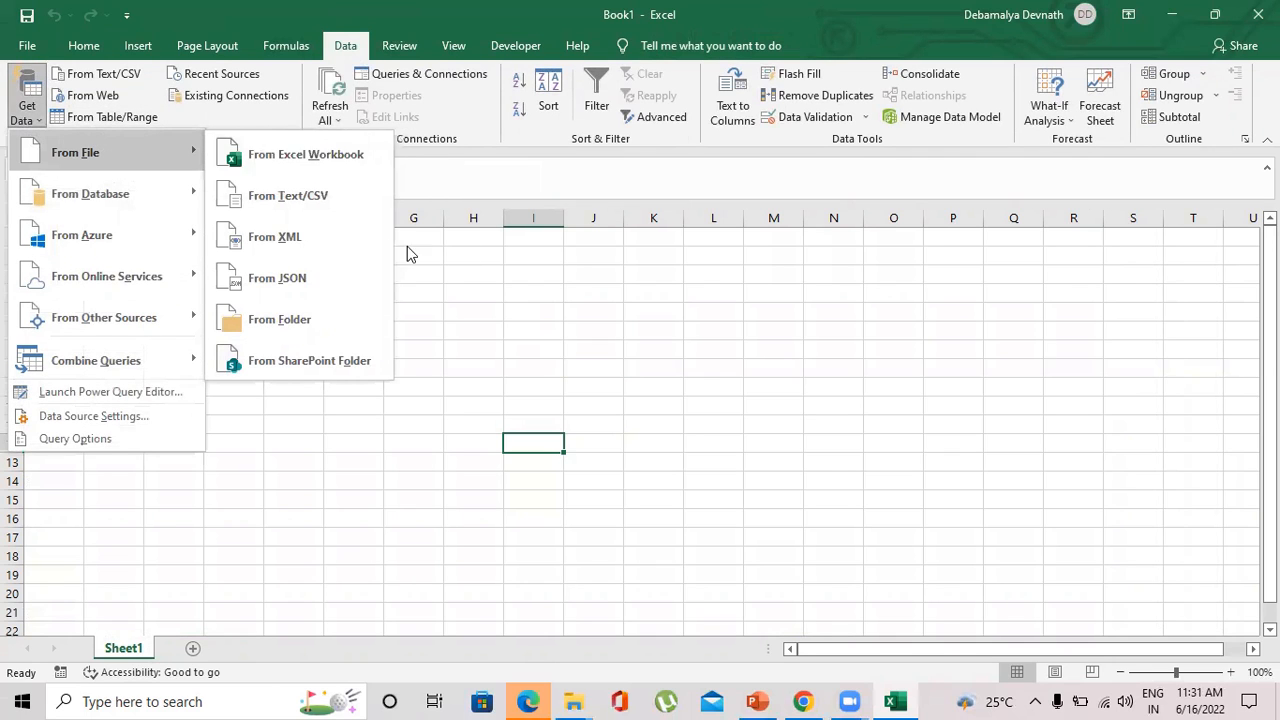
{"action": "left_click", "coordinate": [349, 160]}
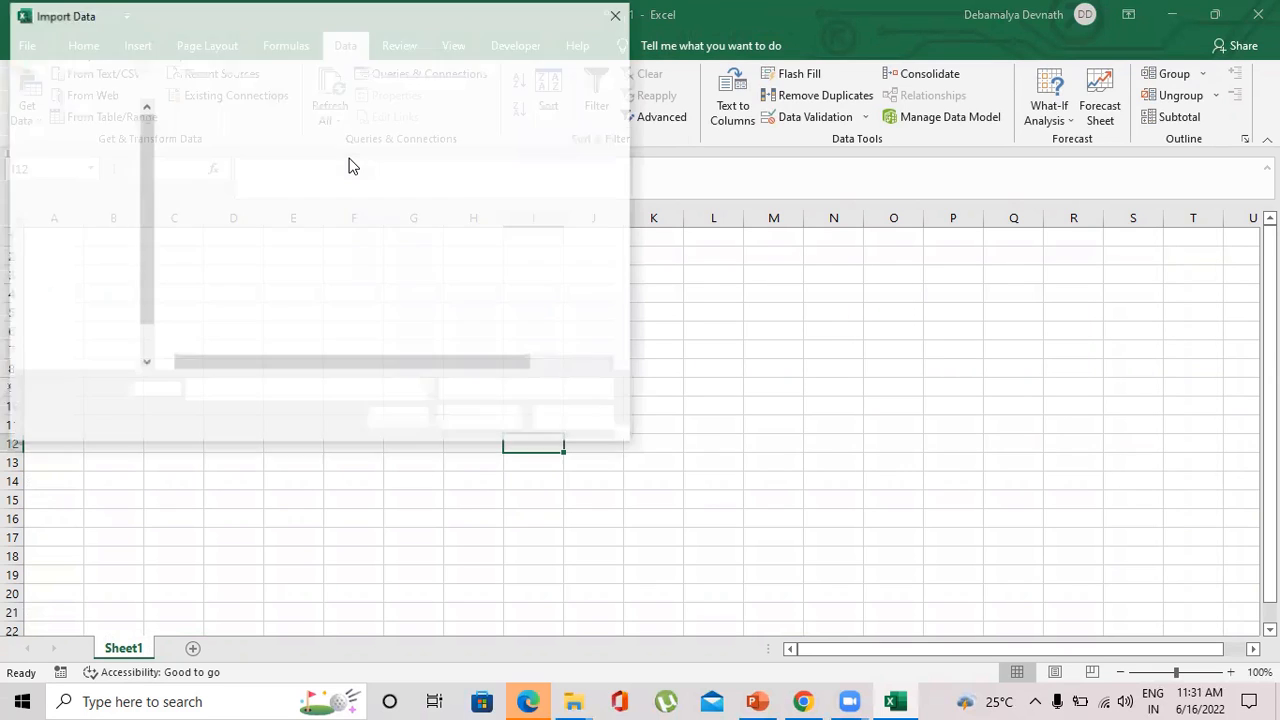
{"action": "left_click", "coordinate": [346, 157]}
{"action": "left_click", "coordinate": [481, 418]}
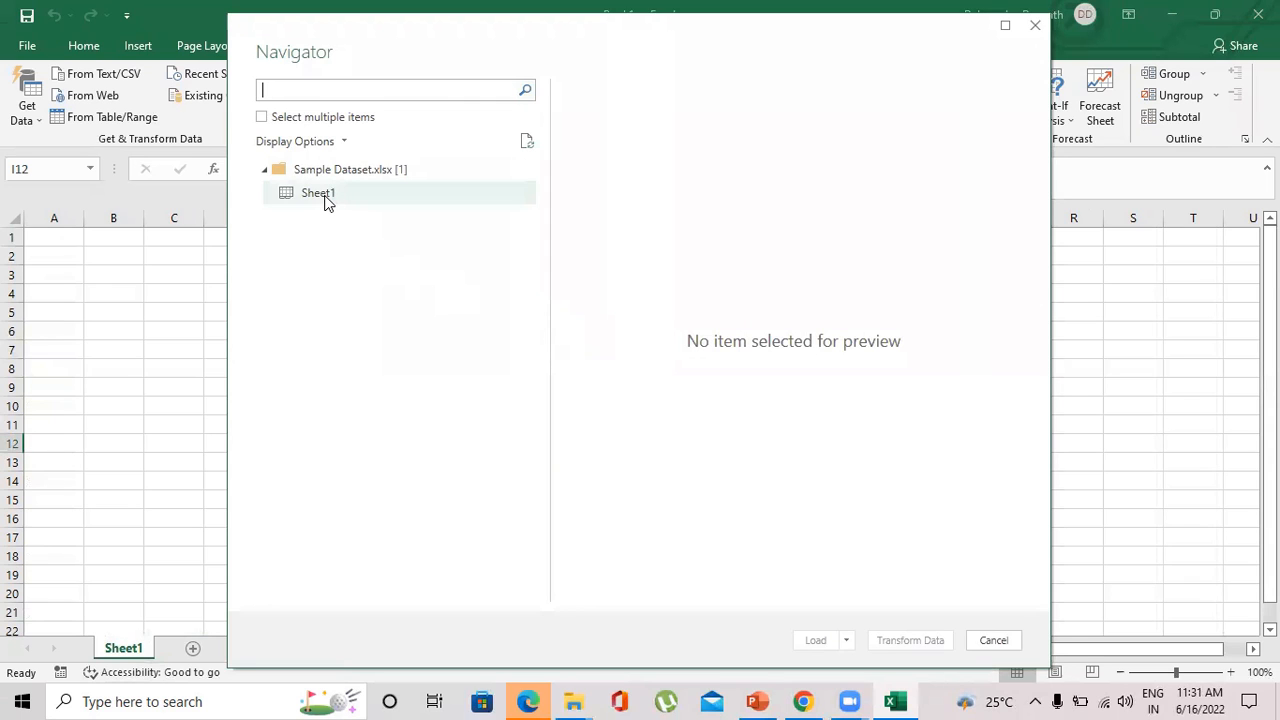
{"action": "left_click", "coordinate": [326, 200]}
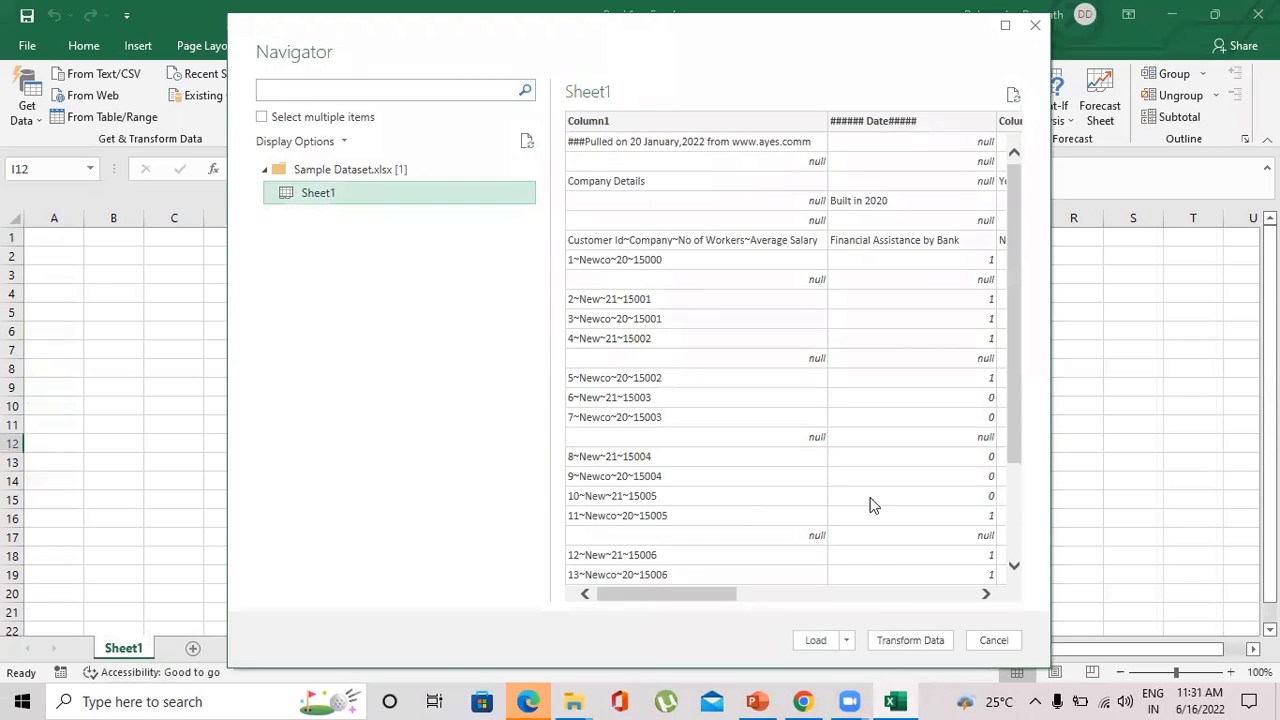
{"action": "left_click", "coordinate": [898, 645]}
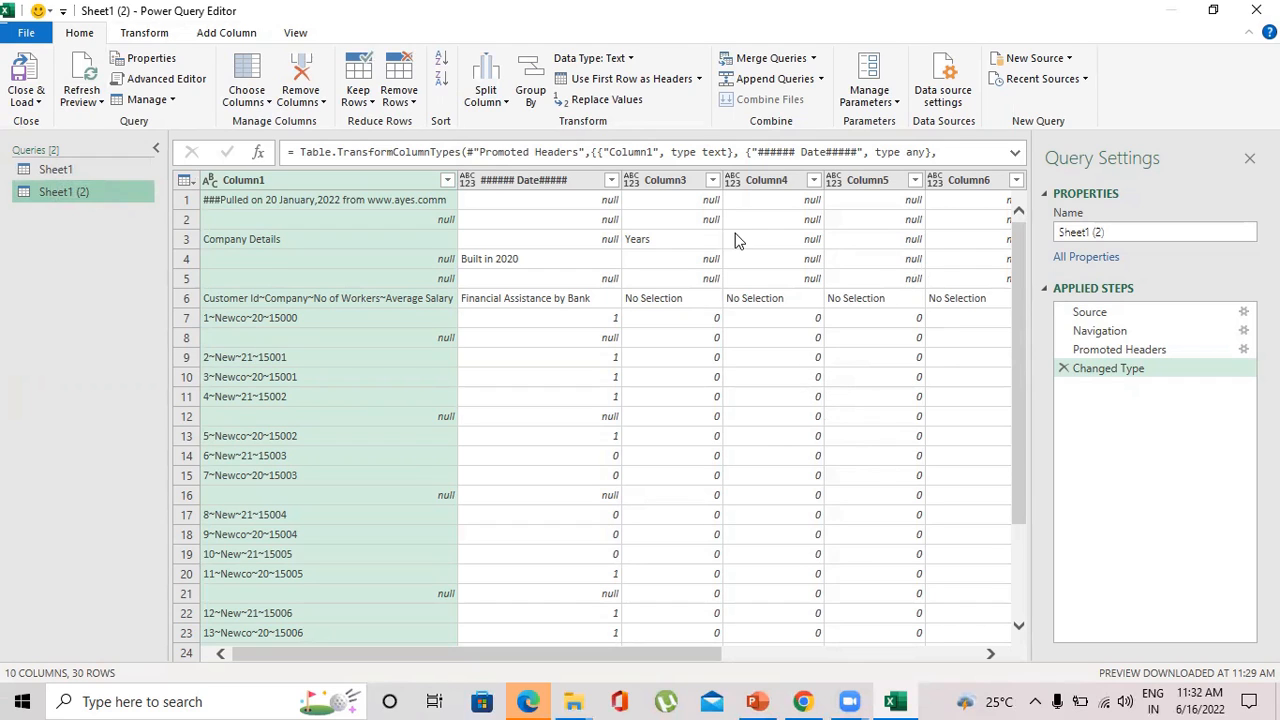
- Delete the leftover Sheet1 query from the first import
{"action": "left_click", "coordinate": [94, 167]}
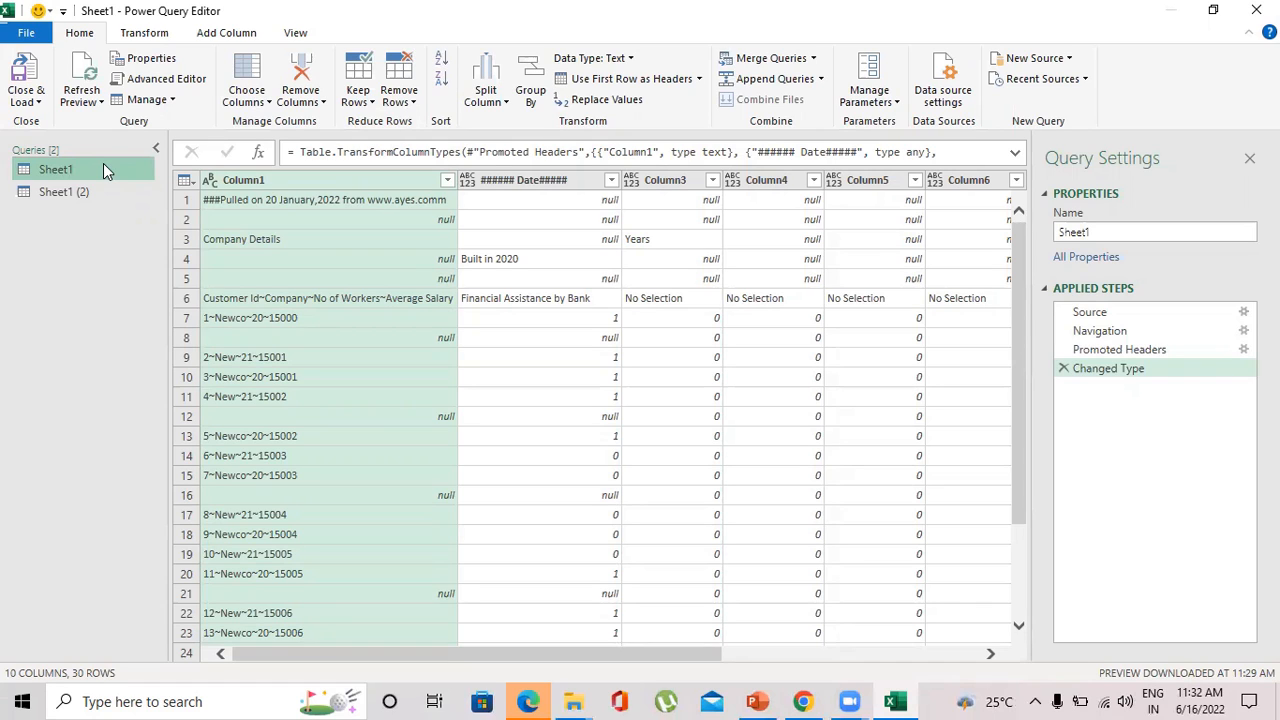
{"action": "right_click", "coordinate": [58, 174]}
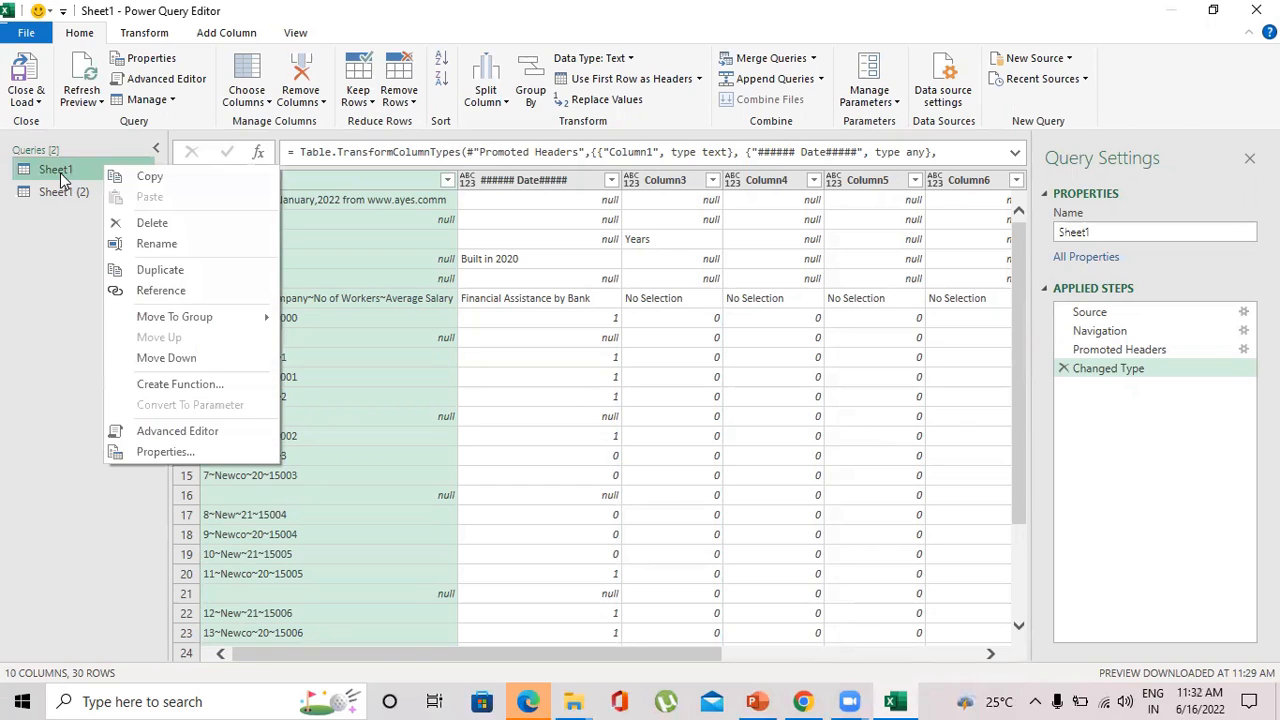
{"action": "left_click", "coordinate": [155, 224]}
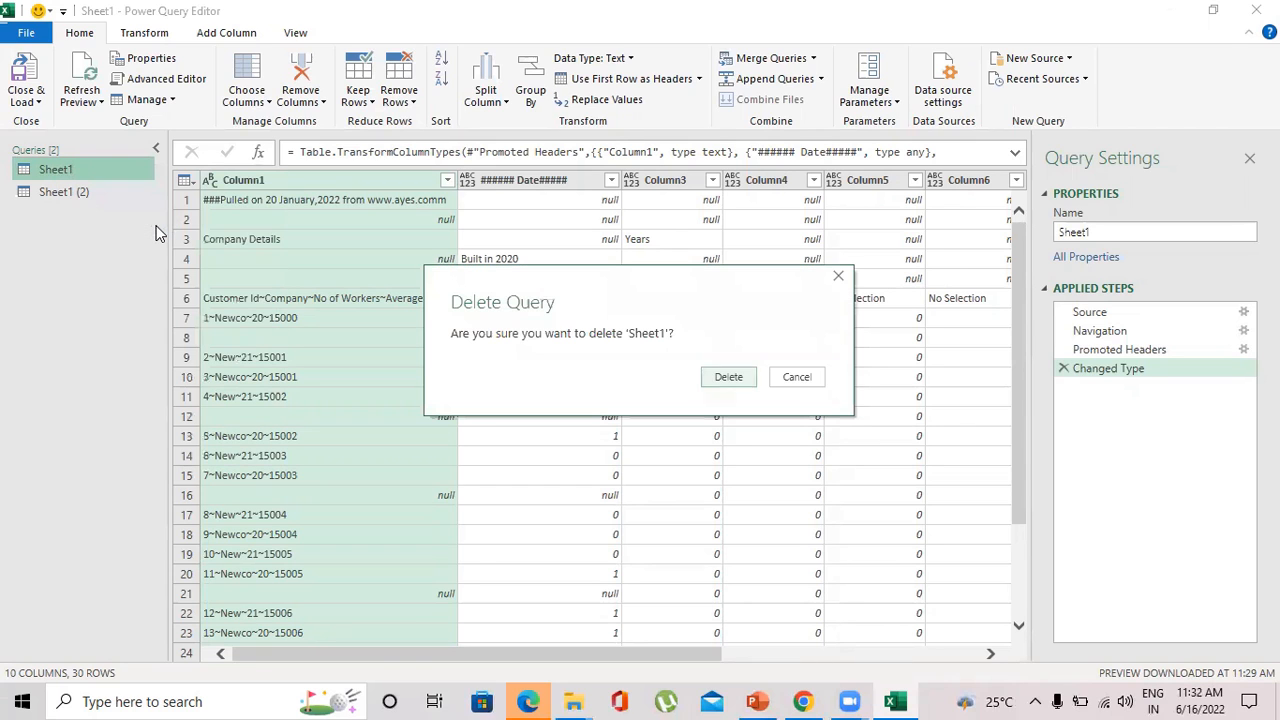
{"action": "left_click", "coordinate": [728, 377]}
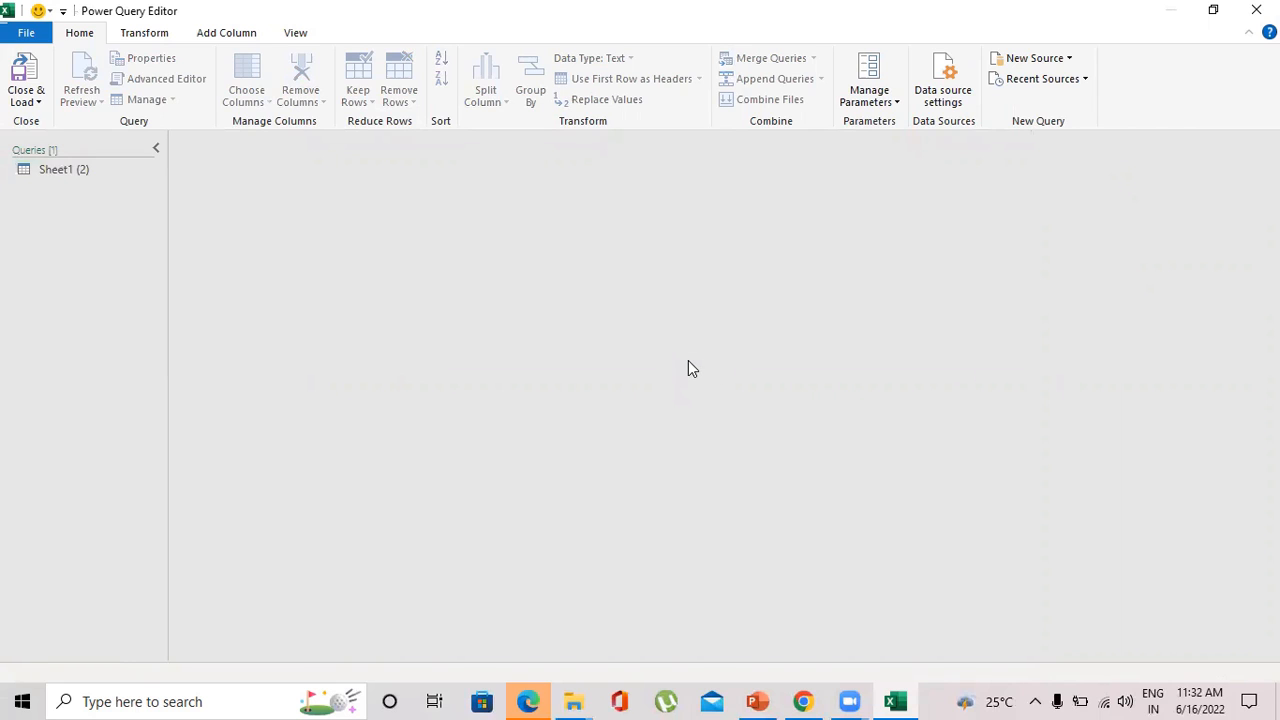
- Rename the remaining Sheet1 (2) query as Sample Dataset
{"action": "left_click", "coordinate": [64, 170]}
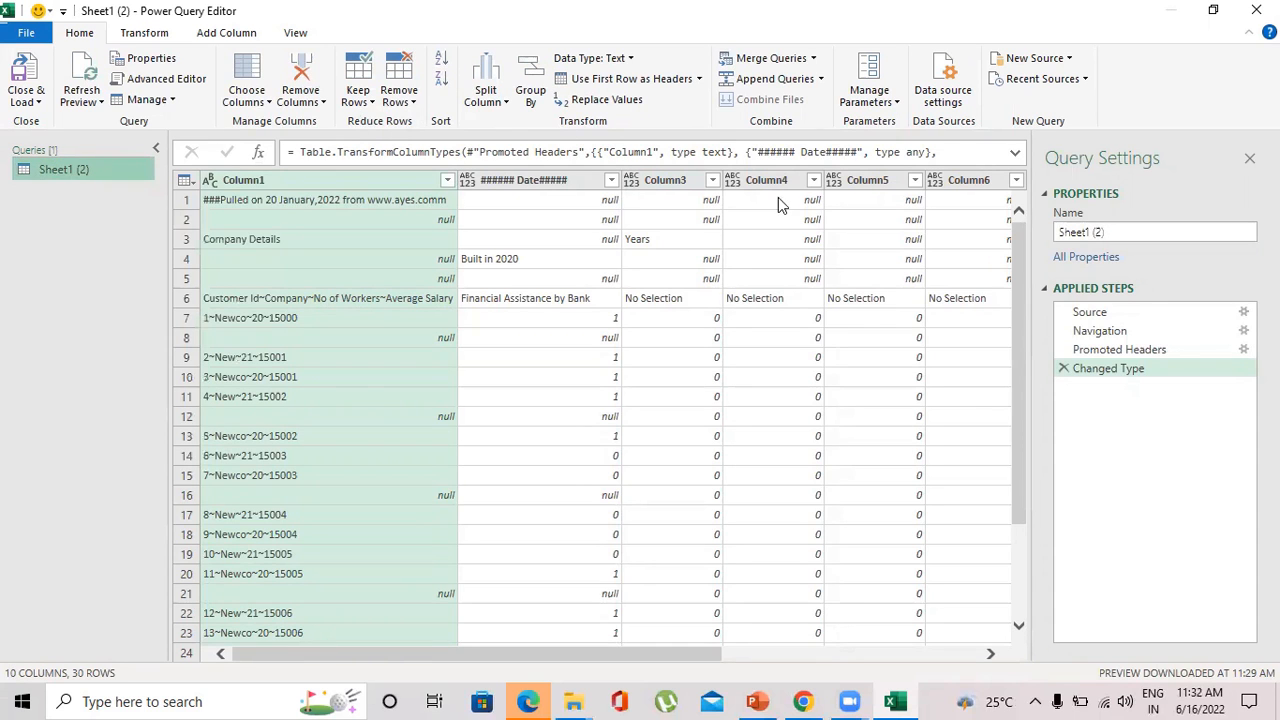
{"action": "left_click", "coordinate": [1120, 232]}
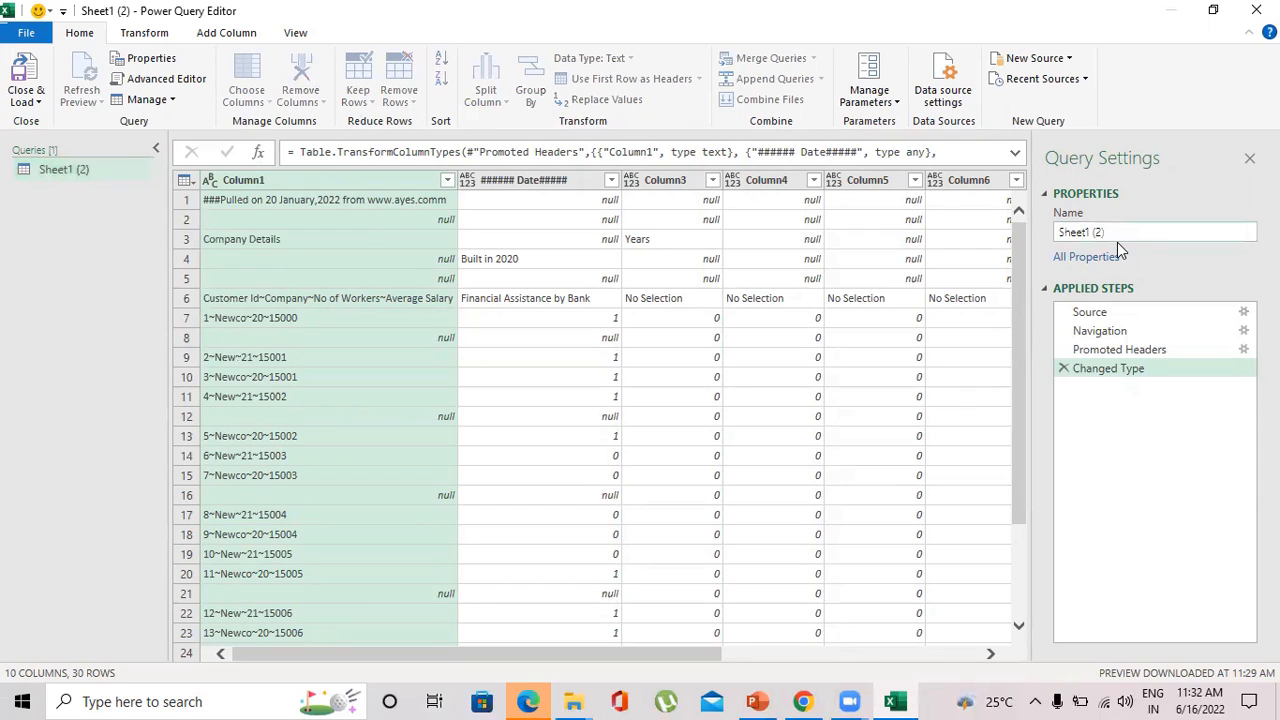
{"action": "key", "text": "BackSpace"}
{"action": "key", "text": "BackSpace"}
{"action": "key", "text": "BackSpace"}
{"action": "type", "text": "a"}
{"action": "left_click", "coordinate": [1142, 477]}
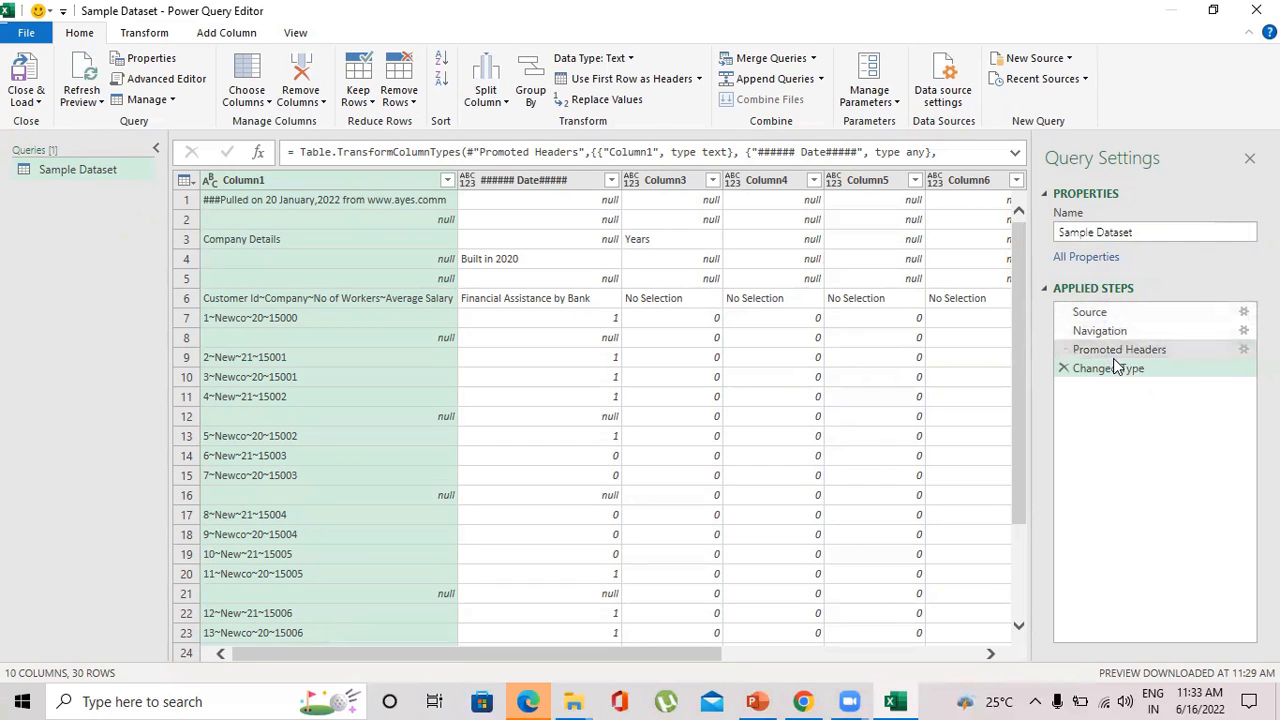
- Review the Source step's workbook settings and file browser, leaving the file path as it is
{"action": "left_click", "coordinate": [1142, 313]}
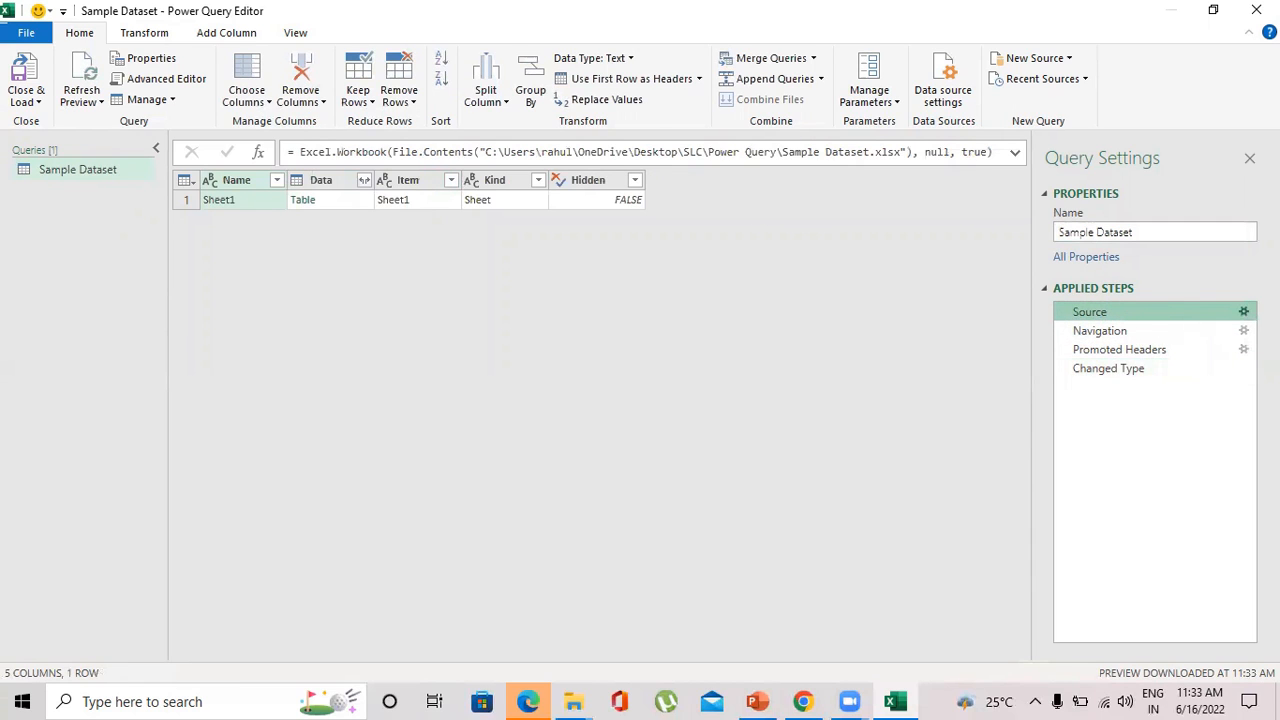
{"action": "left_click", "coordinate": [1244, 313]}
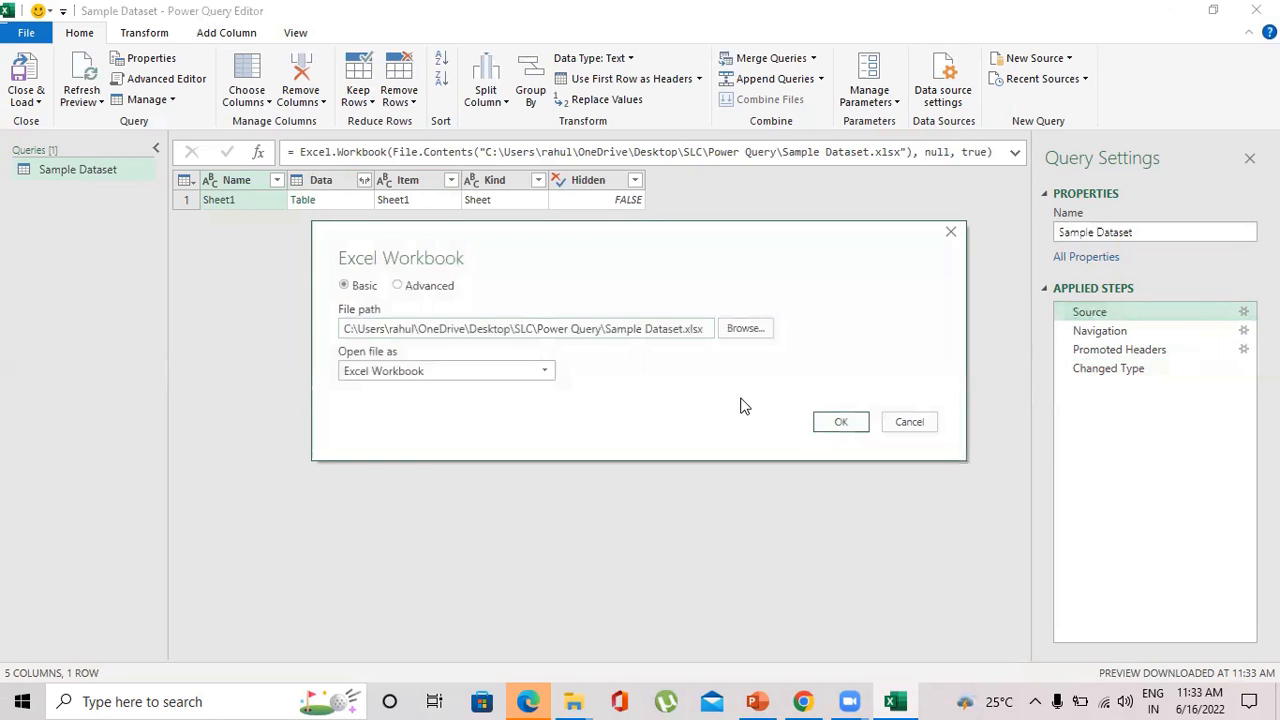
{"action": "left_click", "coordinate": [745, 332]}
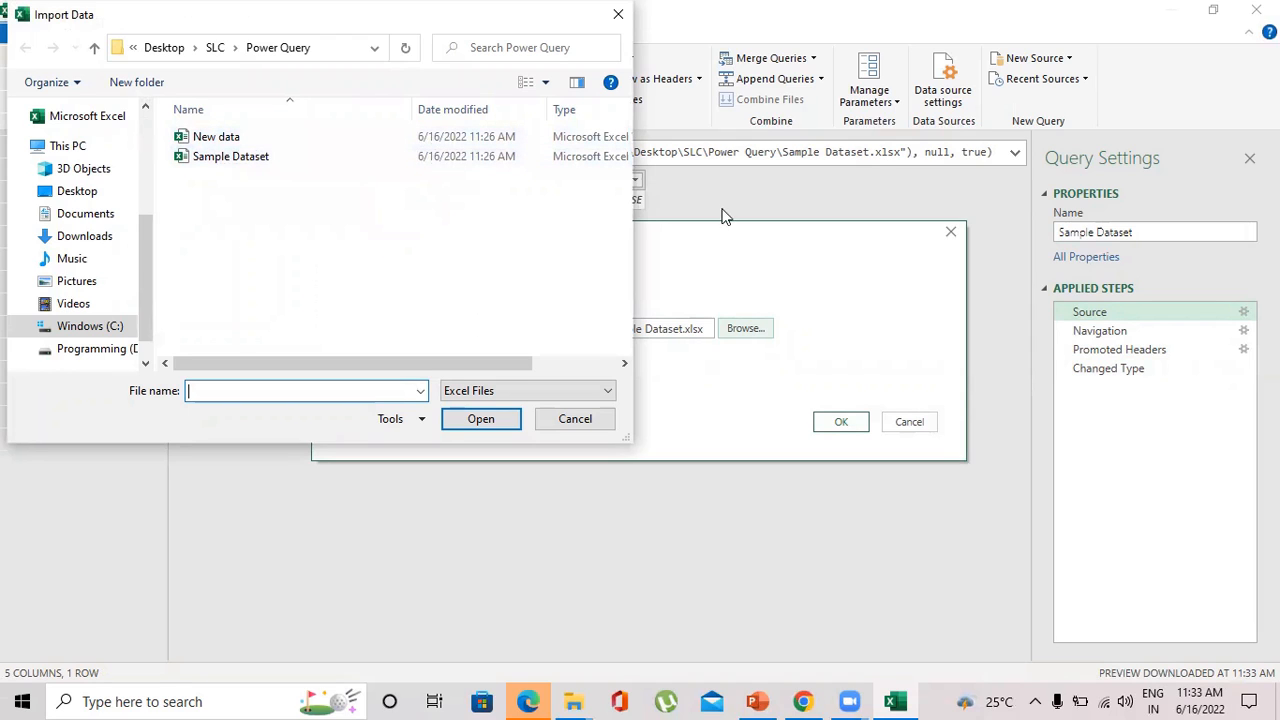
{"action": "left_click", "coordinate": [585, 418]}
{"action": "left_click", "coordinate": [950, 232]}
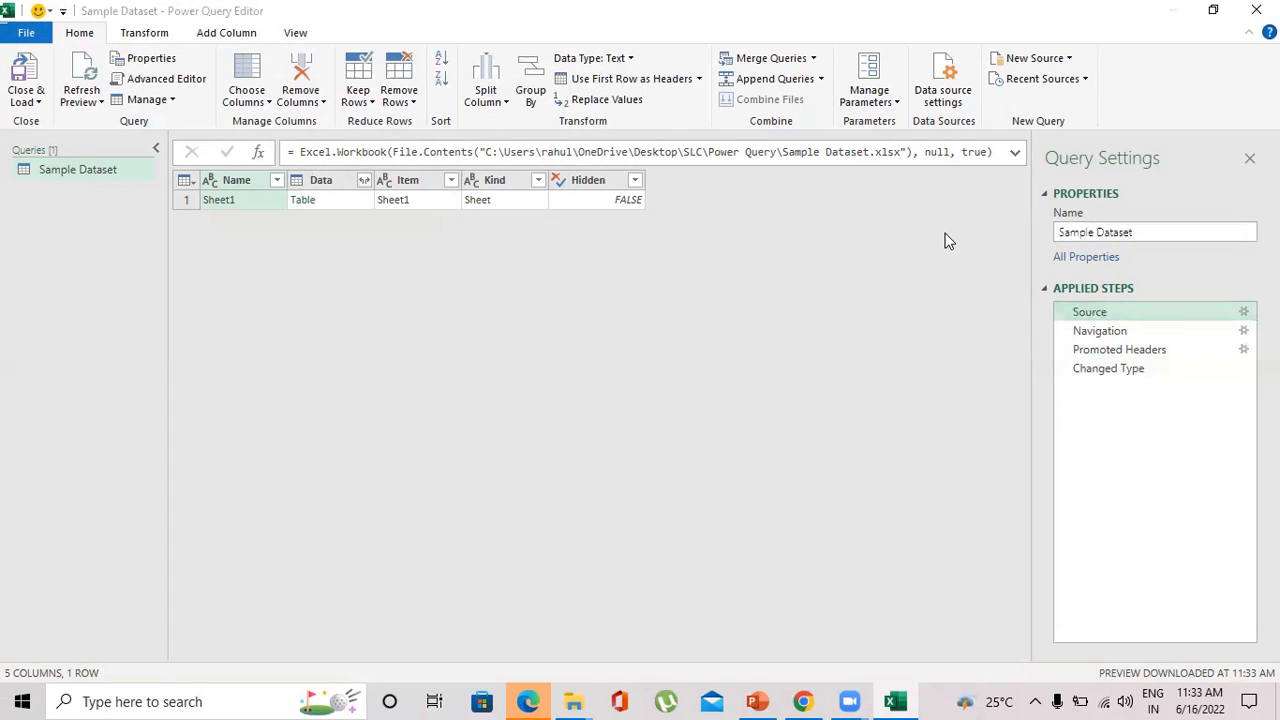
- Review the Navigation step's source sheet and the data at the Promoted Headers and Changed Type steps
{"action": "left_click", "coordinate": [1099, 331]}
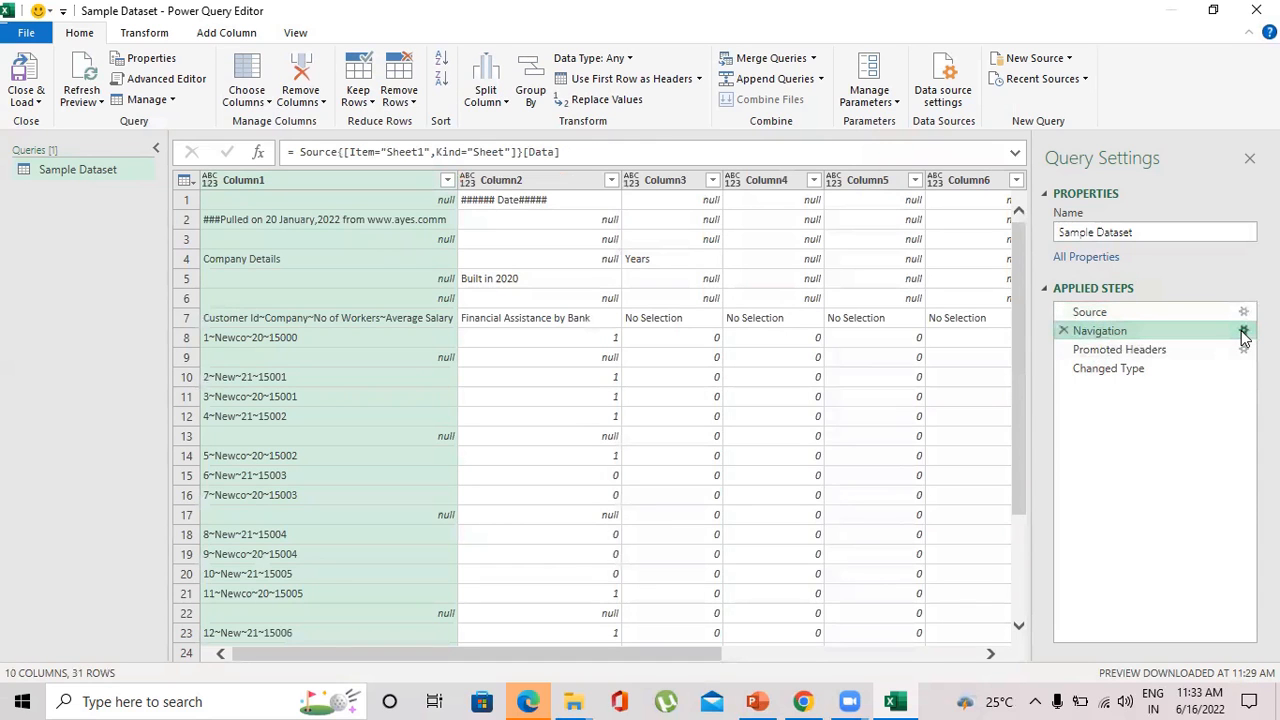
{"action": "left_click", "coordinate": [1243, 333]}
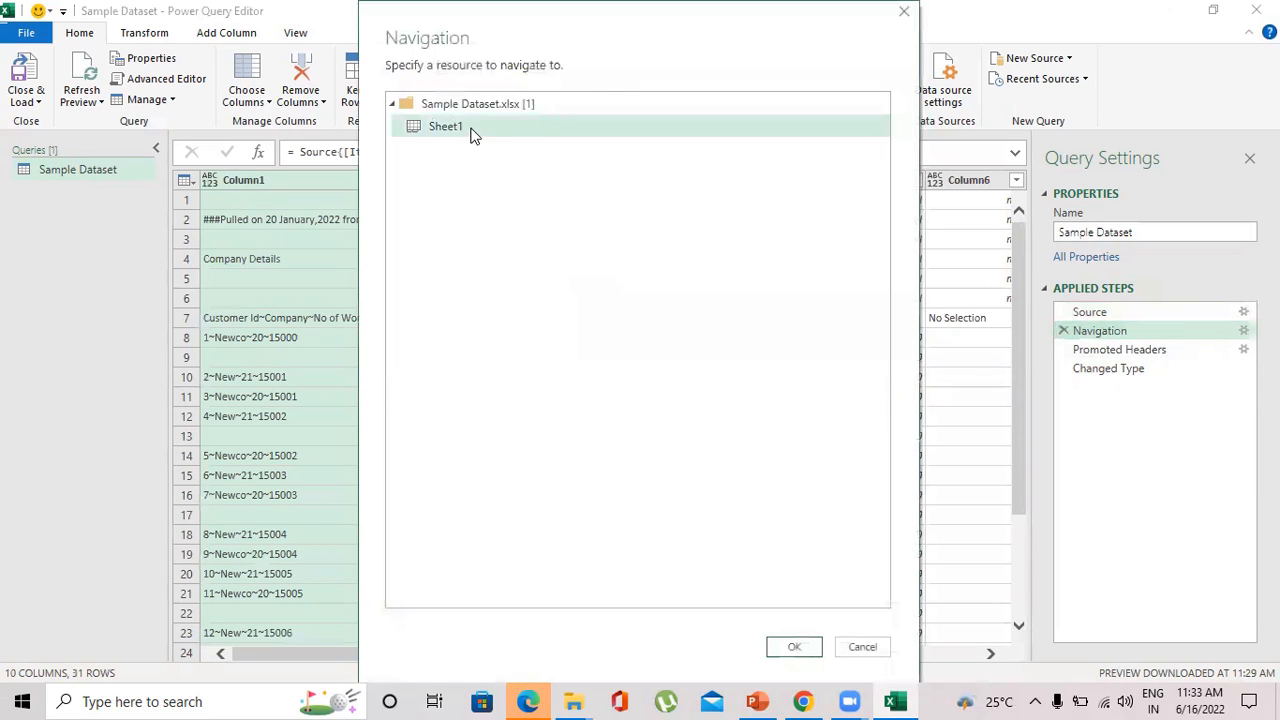
{"action": "left_click", "coordinate": [903, 12]}
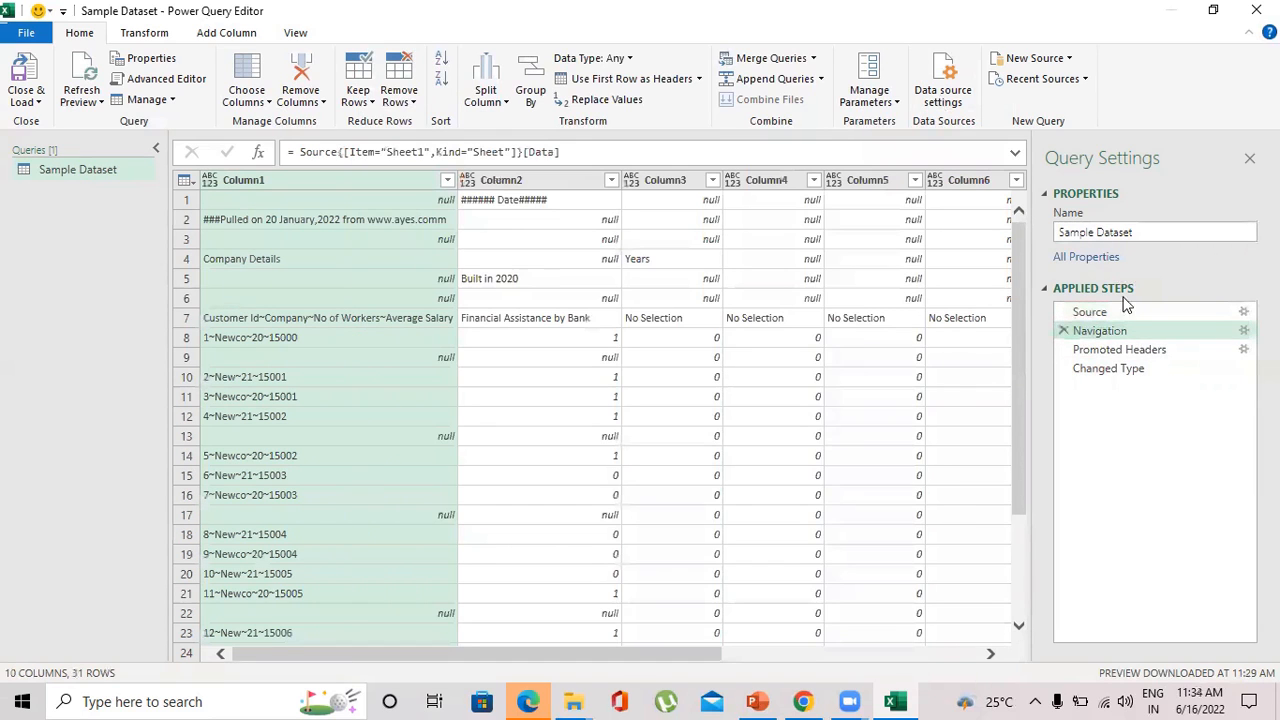
{"action": "left_click", "coordinate": [1143, 359]}
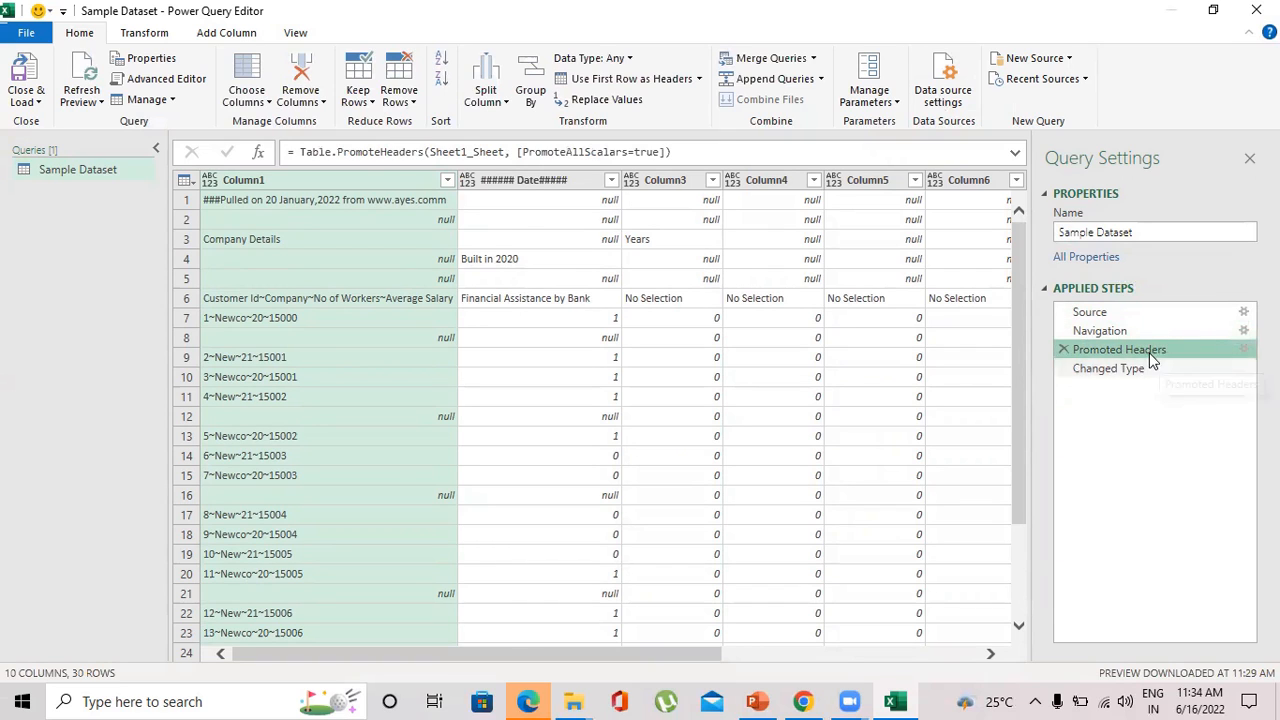
{"action": "left_click", "coordinate": [1140, 370]}
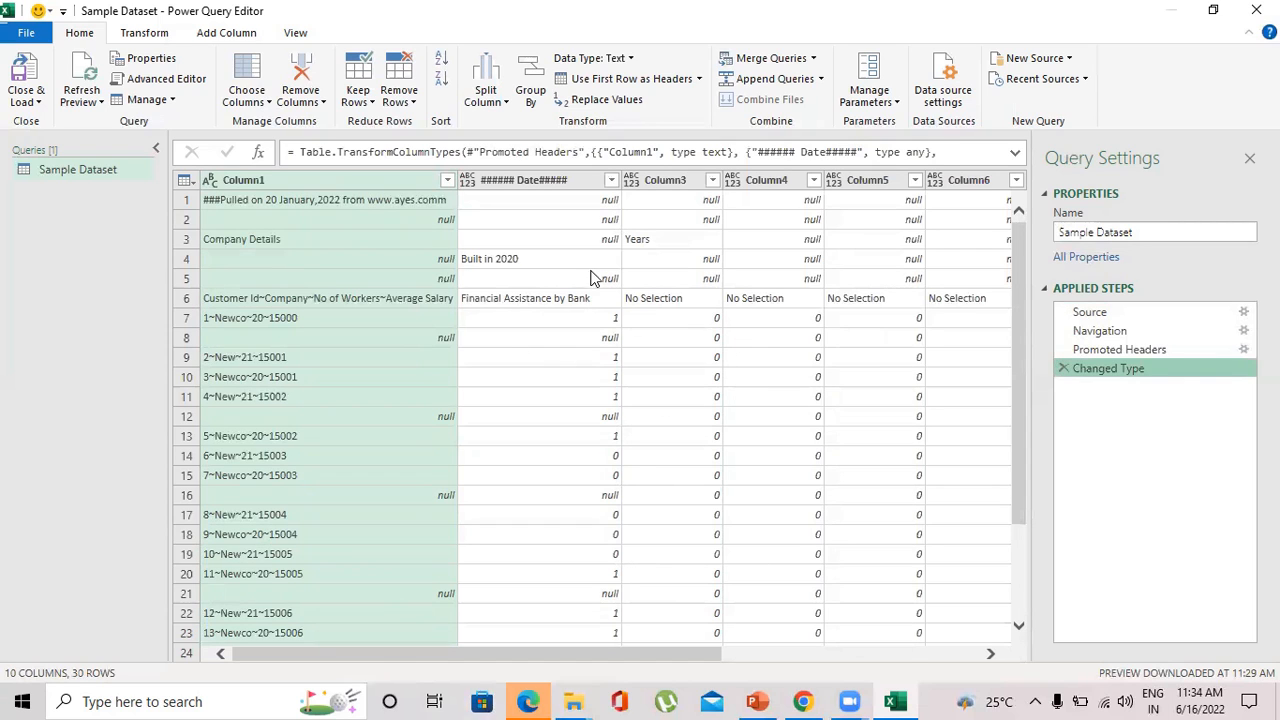
{"action": "left_click", "coordinate": [341, 180]}
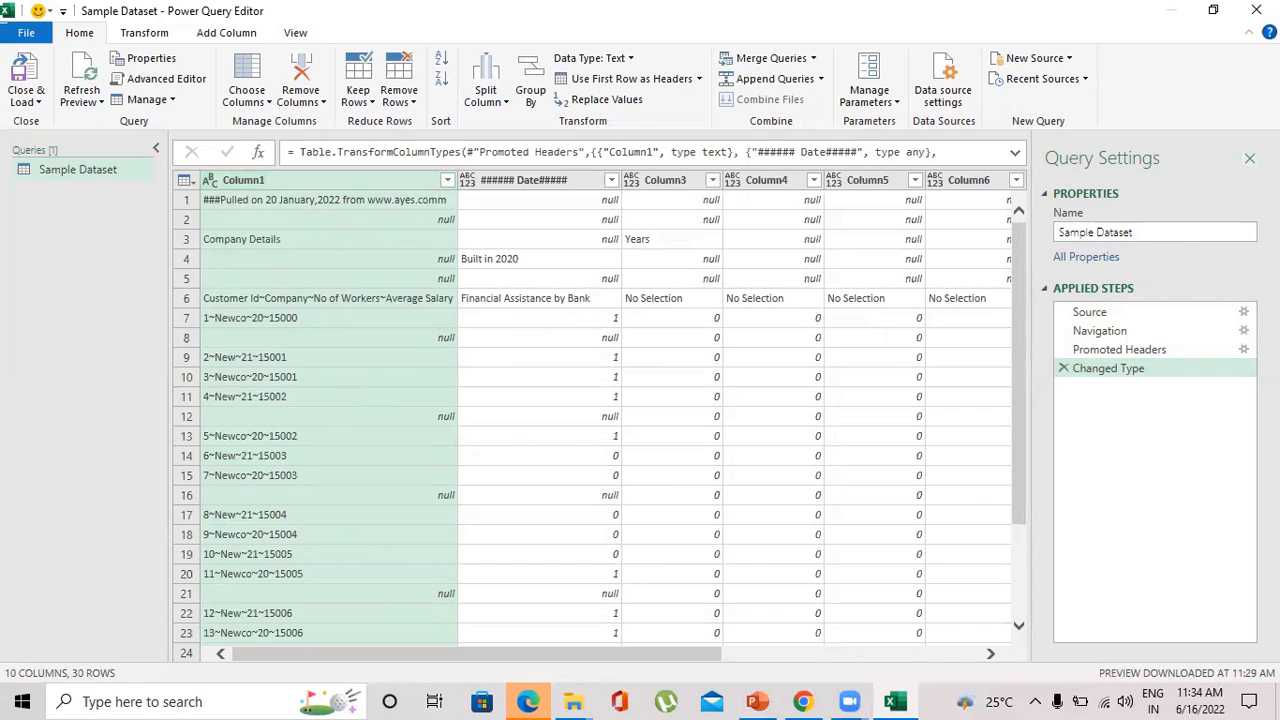
- Close the query settings and check the Sample Dataset query's properties, leaving them as they are
{"action": "left_click", "coordinate": [1249, 158]}
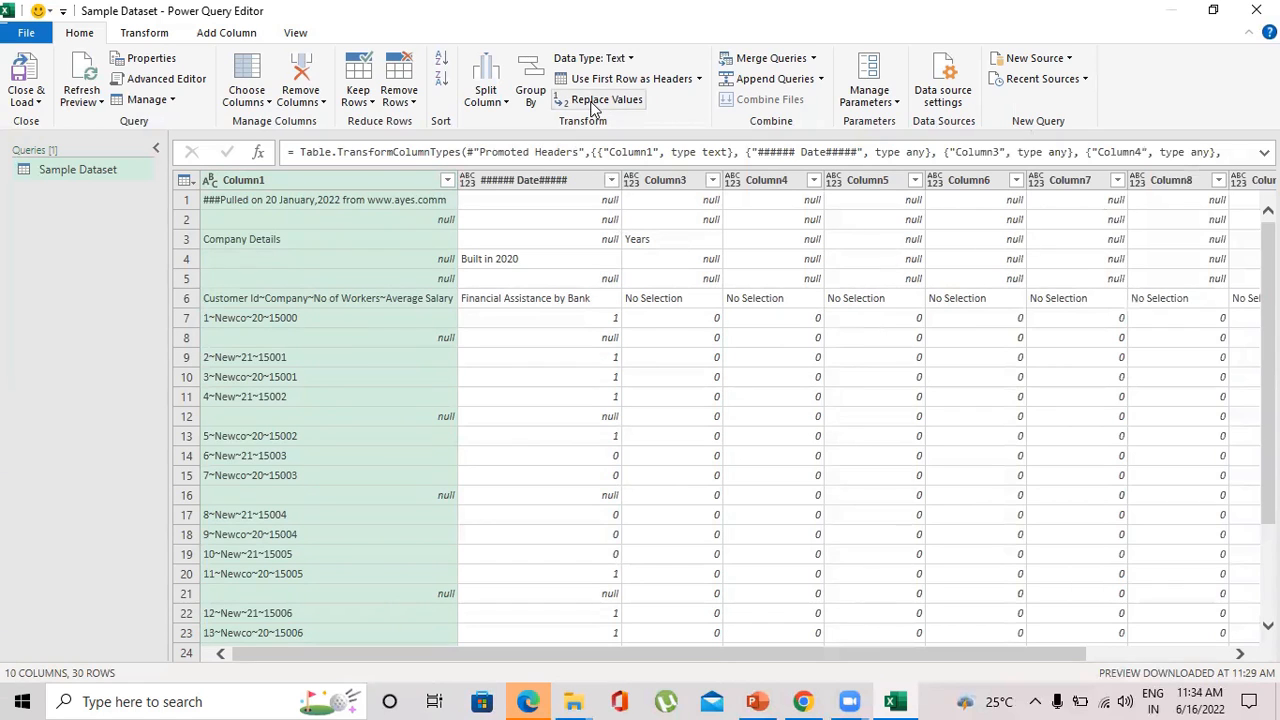
{"action": "left_click", "coordinate": [163, 66]}
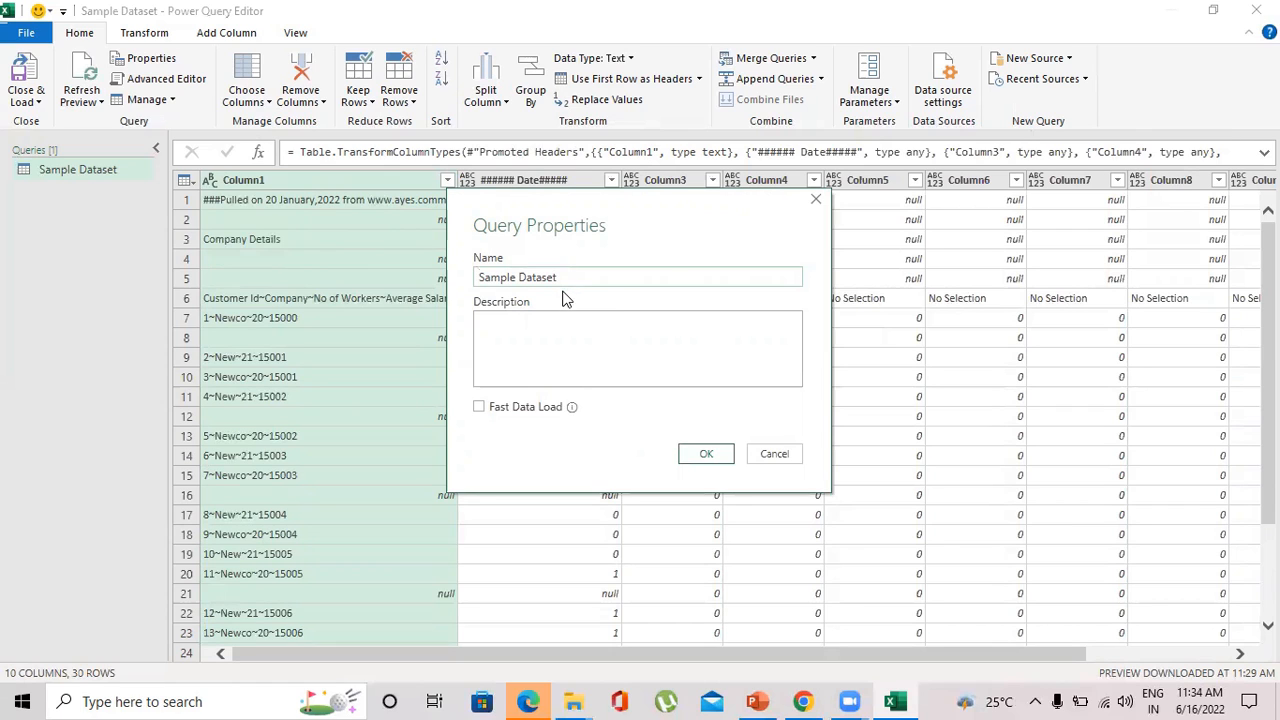
{"action": "left_click", "coordinate": [815, 201]}
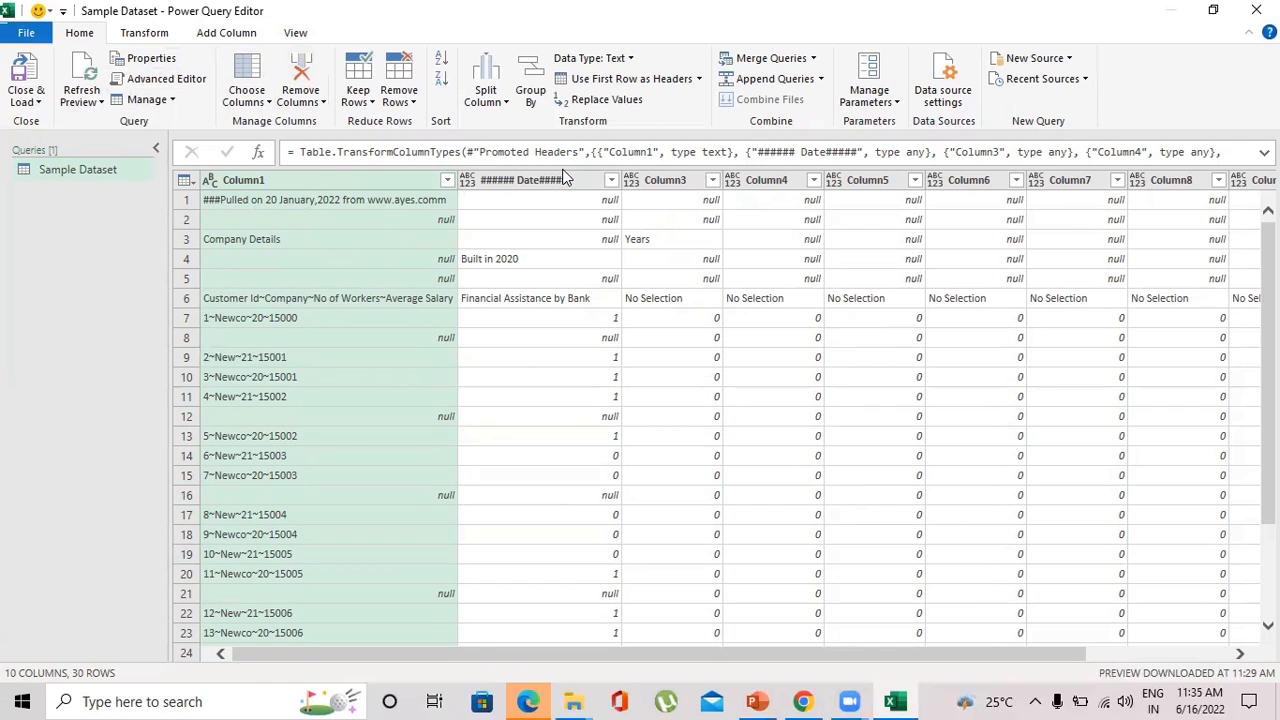
- Remove the top 5 rows above the row that holds the real column headings
{"action": "left_click", "coordinate": [193, 201]}
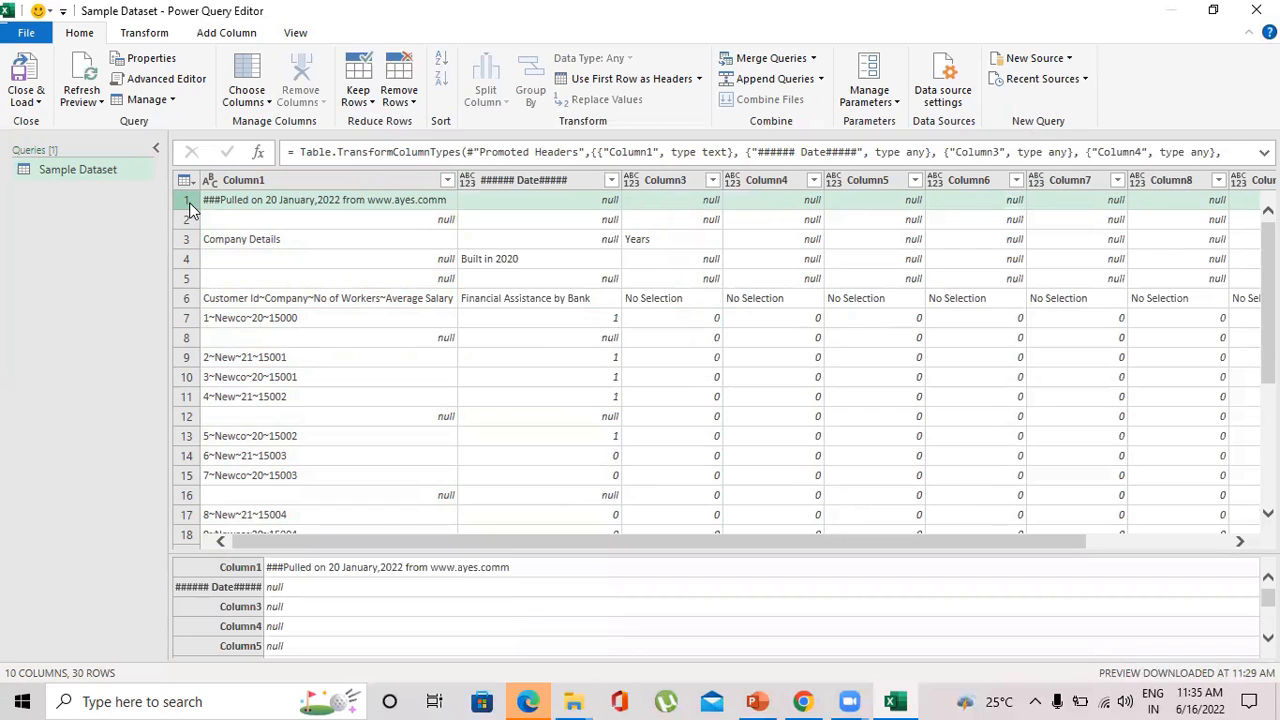
{"action": "left_click", "coordinate": [406, 105]}
{"action": "left_click", "coordinate": [420, 123]}
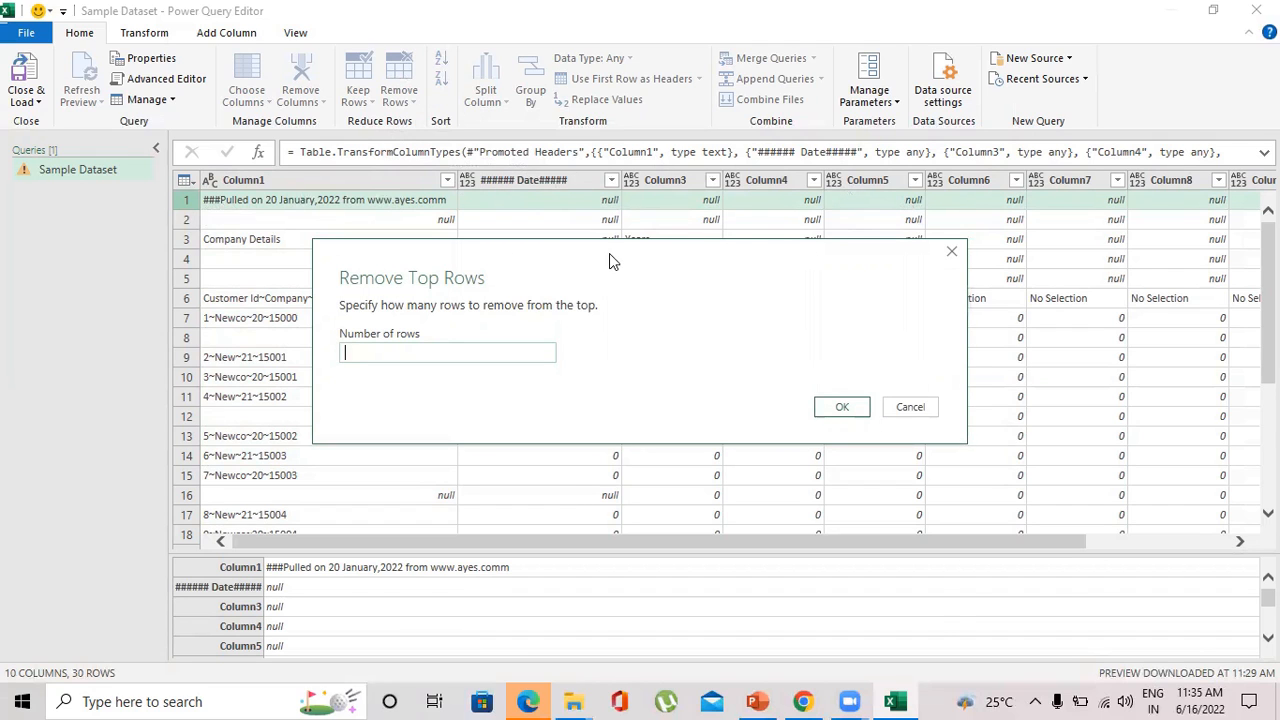
{"action": "left_click_drag", "start_coordinate": [609, 253], "coordinate": [742, 446]}
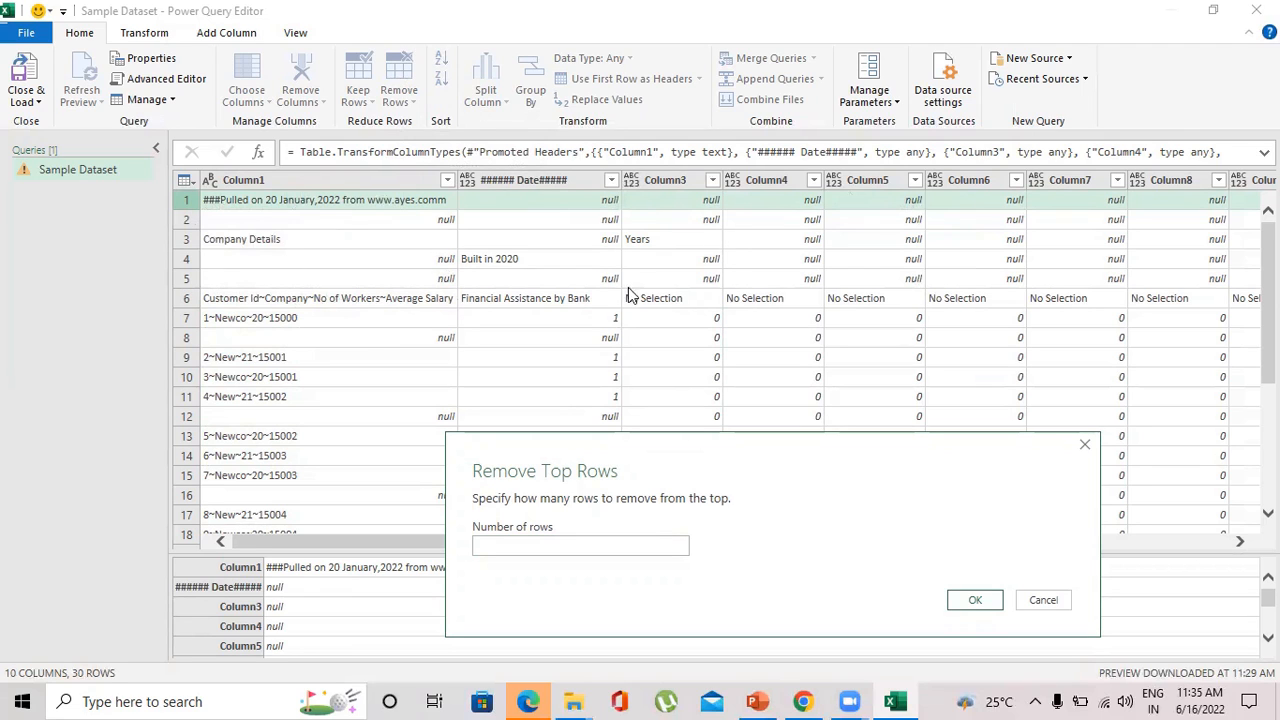
{"action": "left_click", "coordinate": [545, 552]}
{"action": "left_click", "coordinate": [962, 601]}
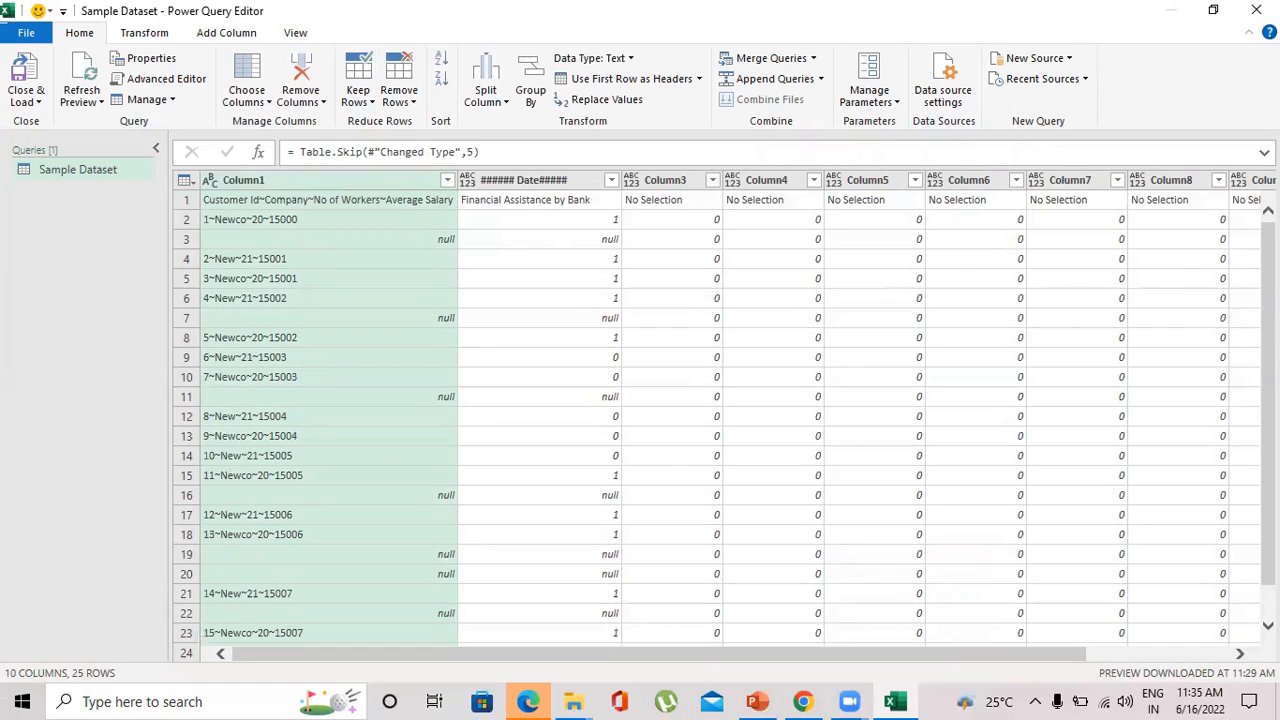
- Remove the bottom 1 row, which contains "End of the Report"
{"action": "scroll", "coordinate": [720, 420], "scroll_direction": "down", "scroll_amount": 1}
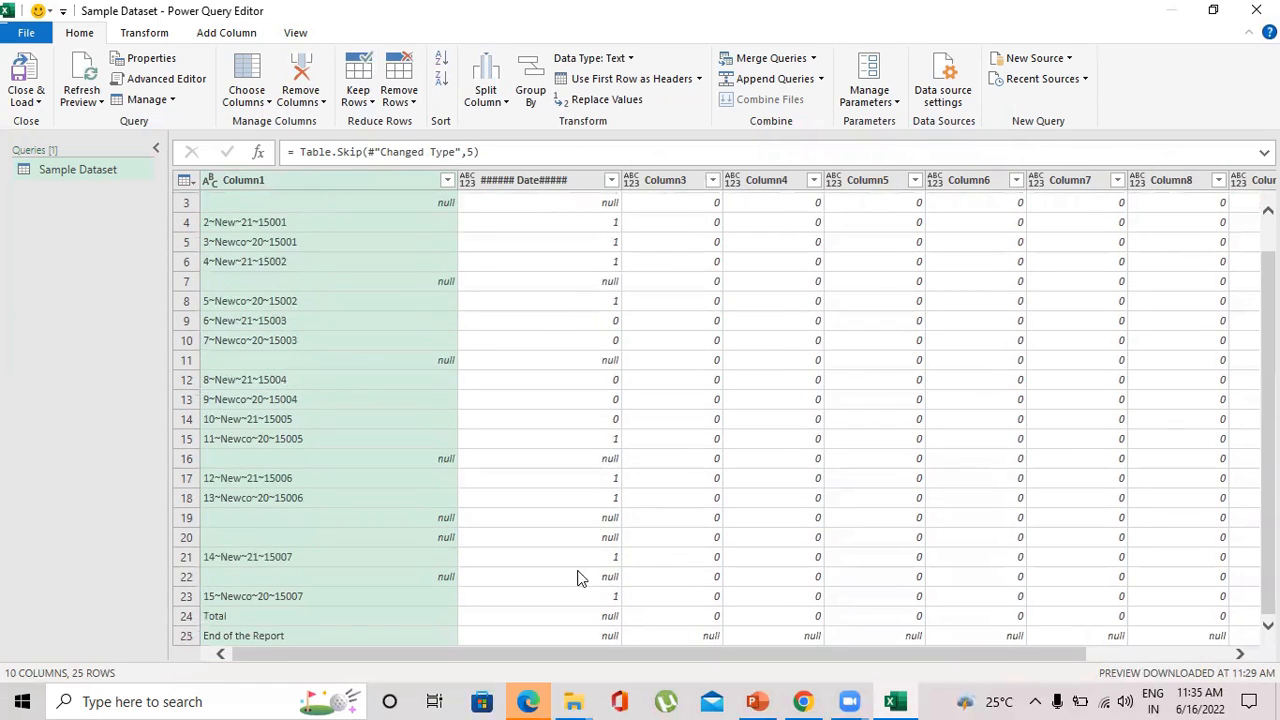
{"action": "left_click", "coordinate": [187, 637]}
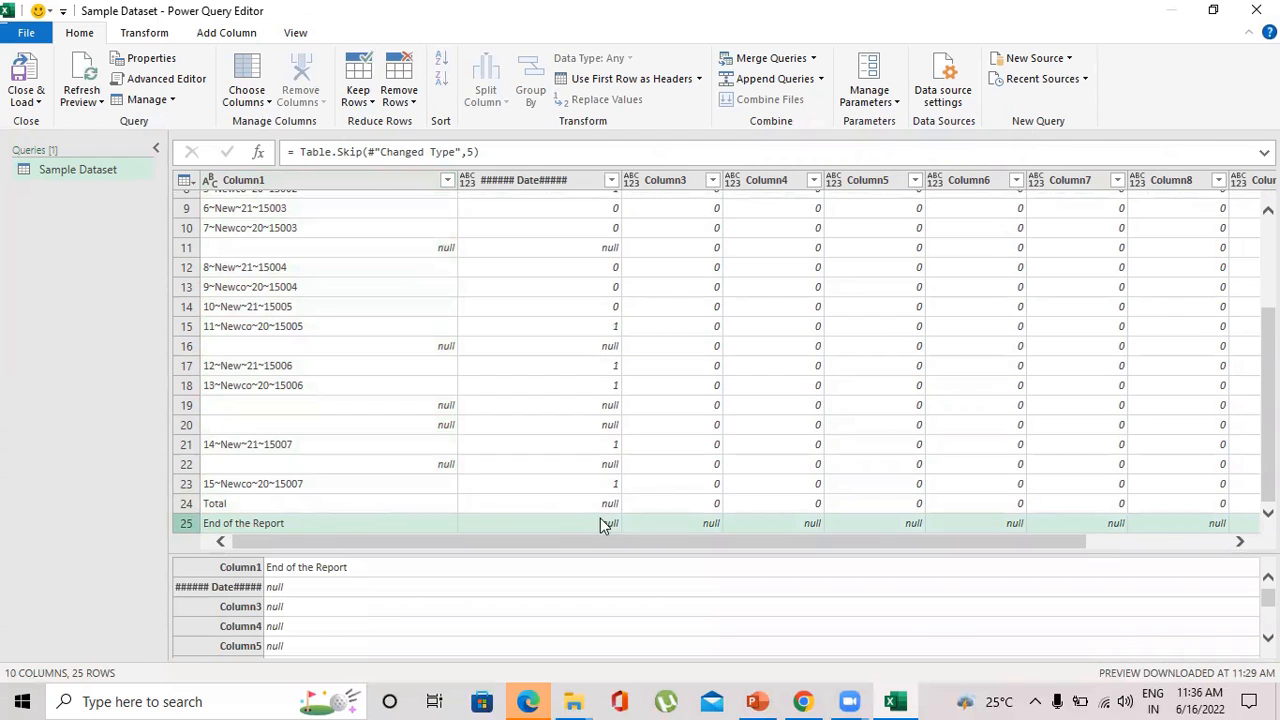
{"action": "left_click_drag", "start_coordinate": [553, 544], "coordinate": [457, 563]}
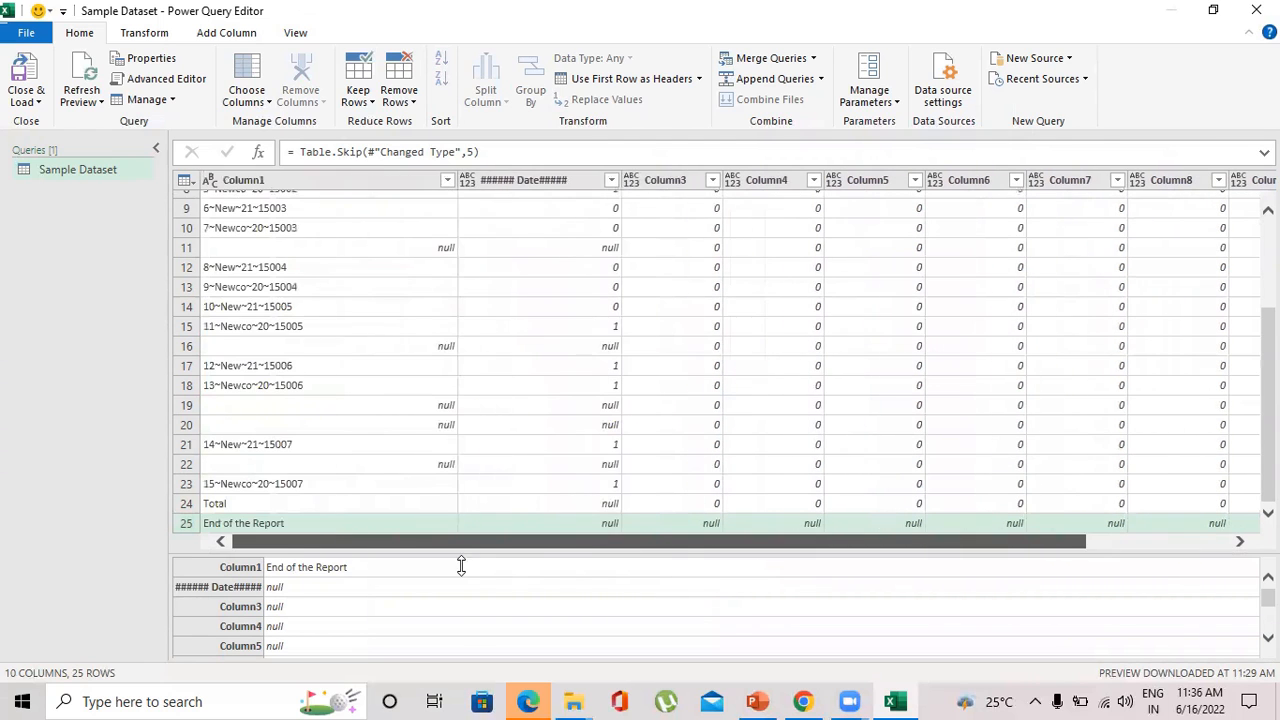
{"action": "left_click", "coordinate": [410, 102]}
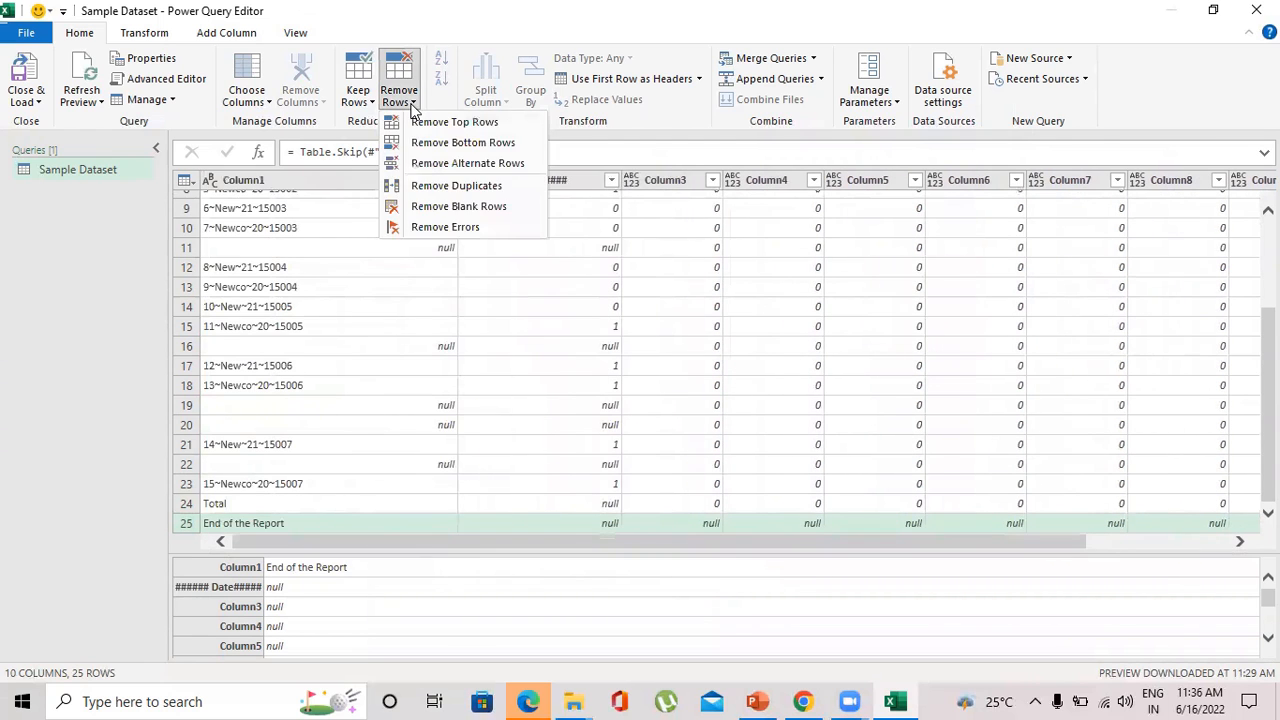
{"action": "left_click", "coordinate": [456, 145]}
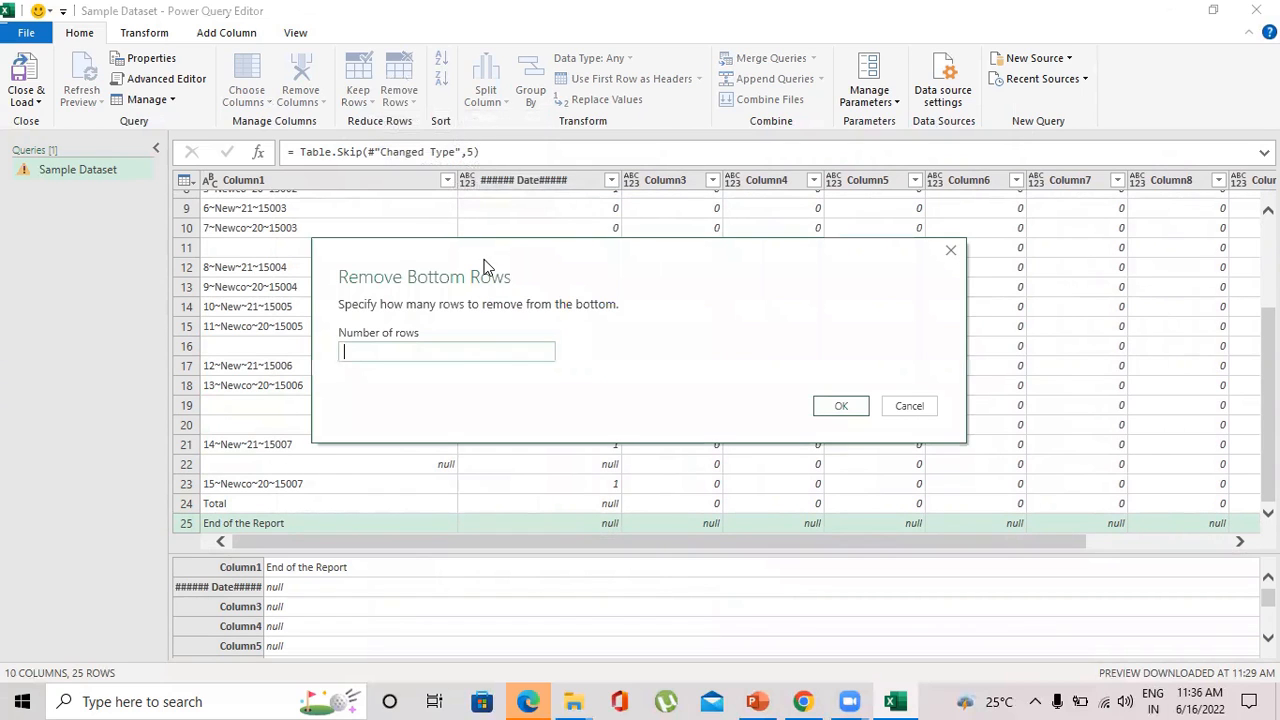
{"action": "type", "text": "1"}
{"action": "left_click", "coordinate": [841, 405]}
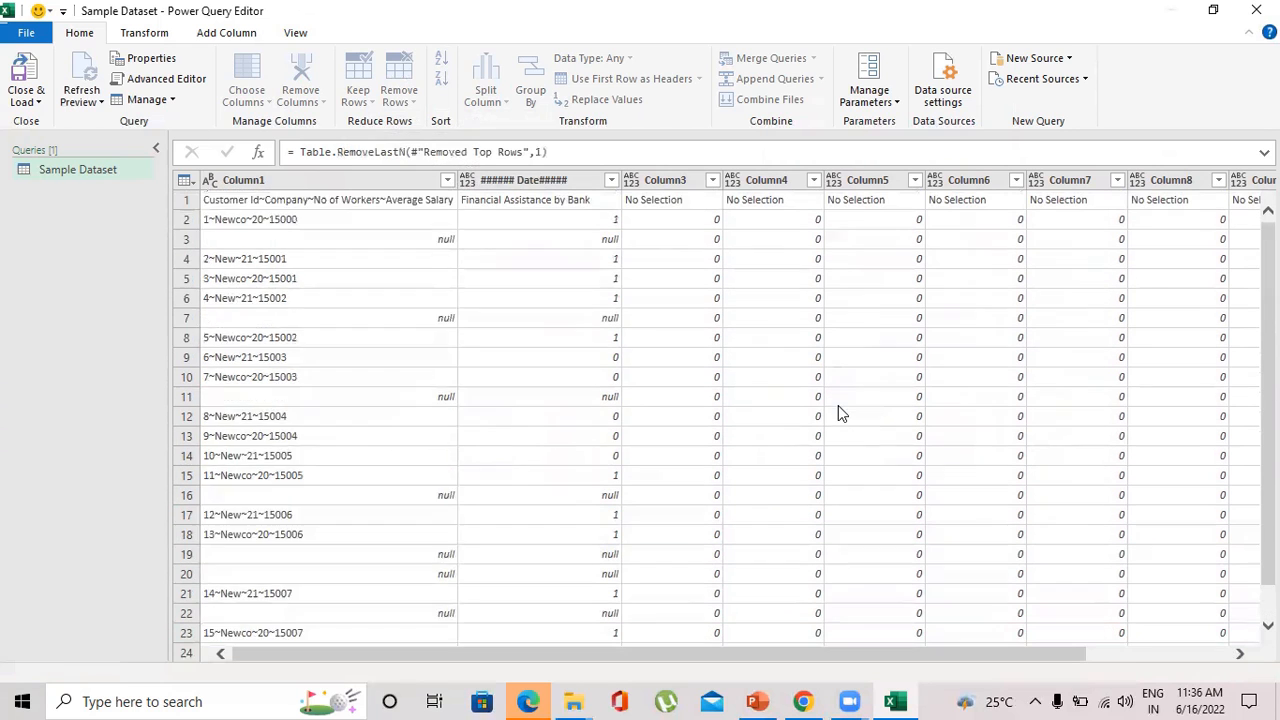
- Check the table from end to start and set Column1's data type to Text
{"action": "scroll", "coordinate": [1042, 461], "scroll_direction": "down", "scroll_amount": 1}
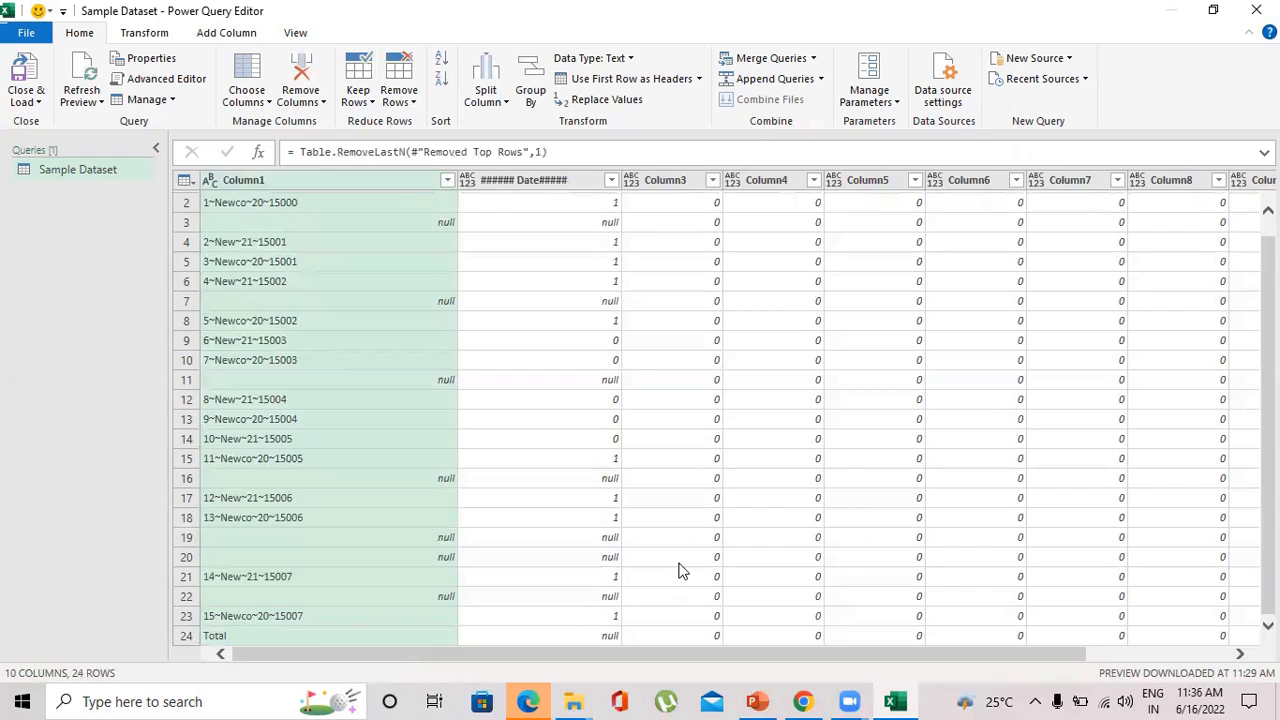
{"action": "scroll", "coordinate": [678, 566], "scroll_direction": "up", "scroll_amount": 1}
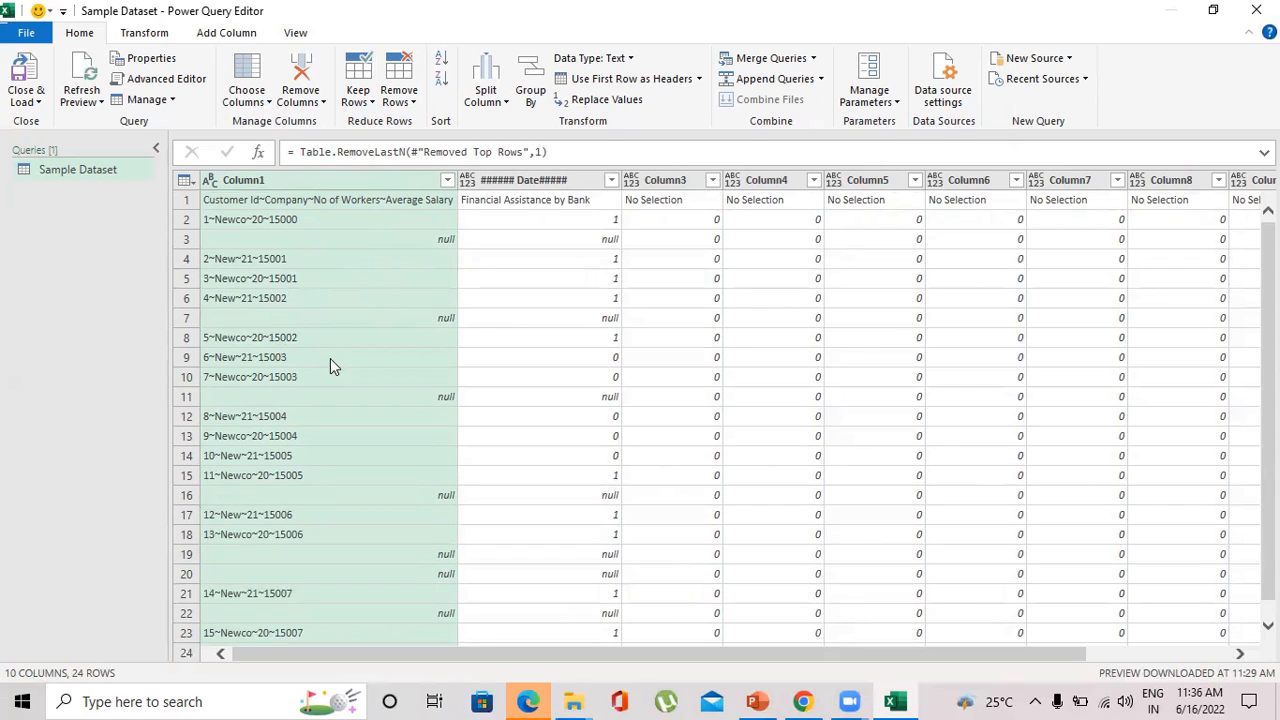
{"action": "left_click", "coordinate": [630, 61]}
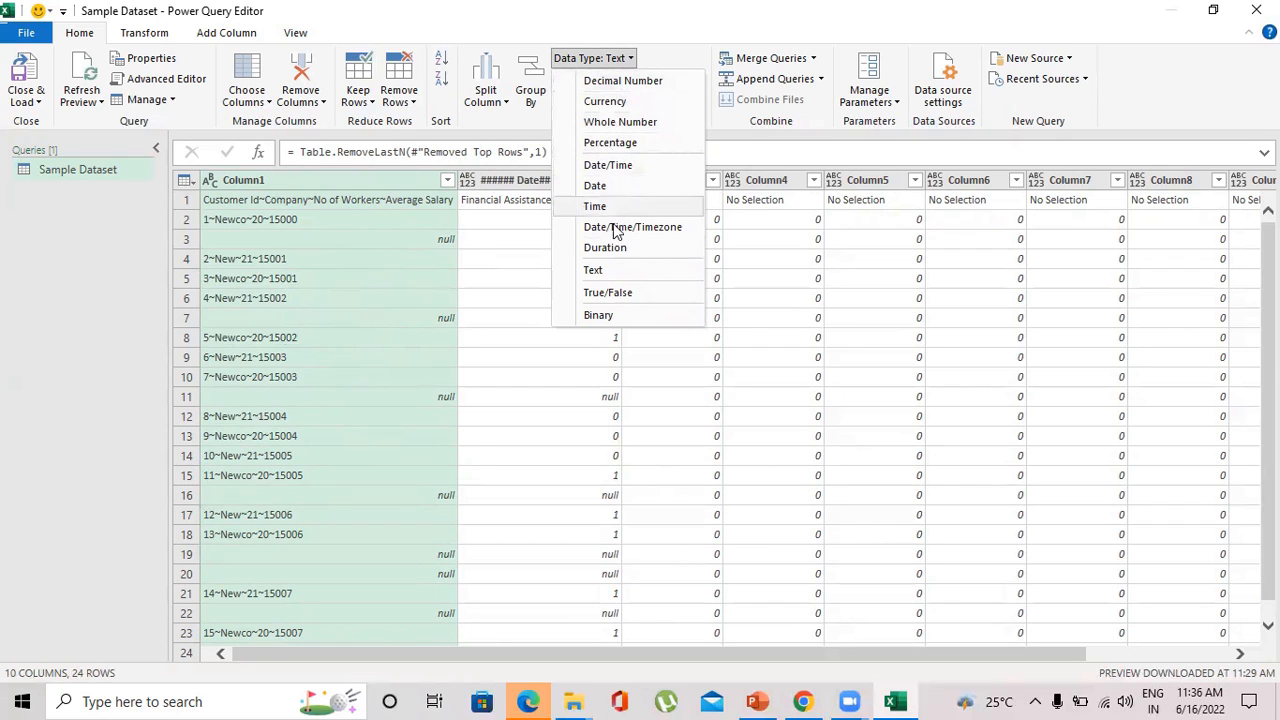
{"action": "left_click", "coordinate": [604, 270]}
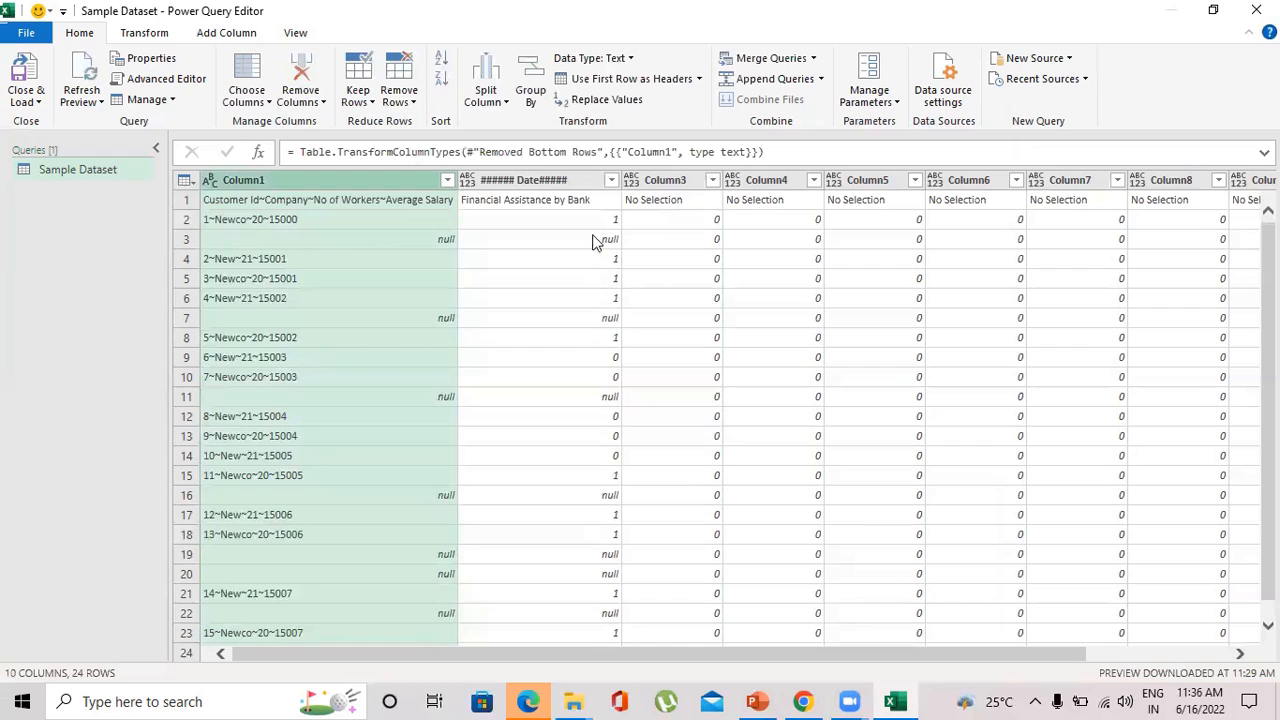
- Try setting the data type of the "###### Date#####" column to Whole Number
{"action": "left_click", "coordinate": [585, 186]}
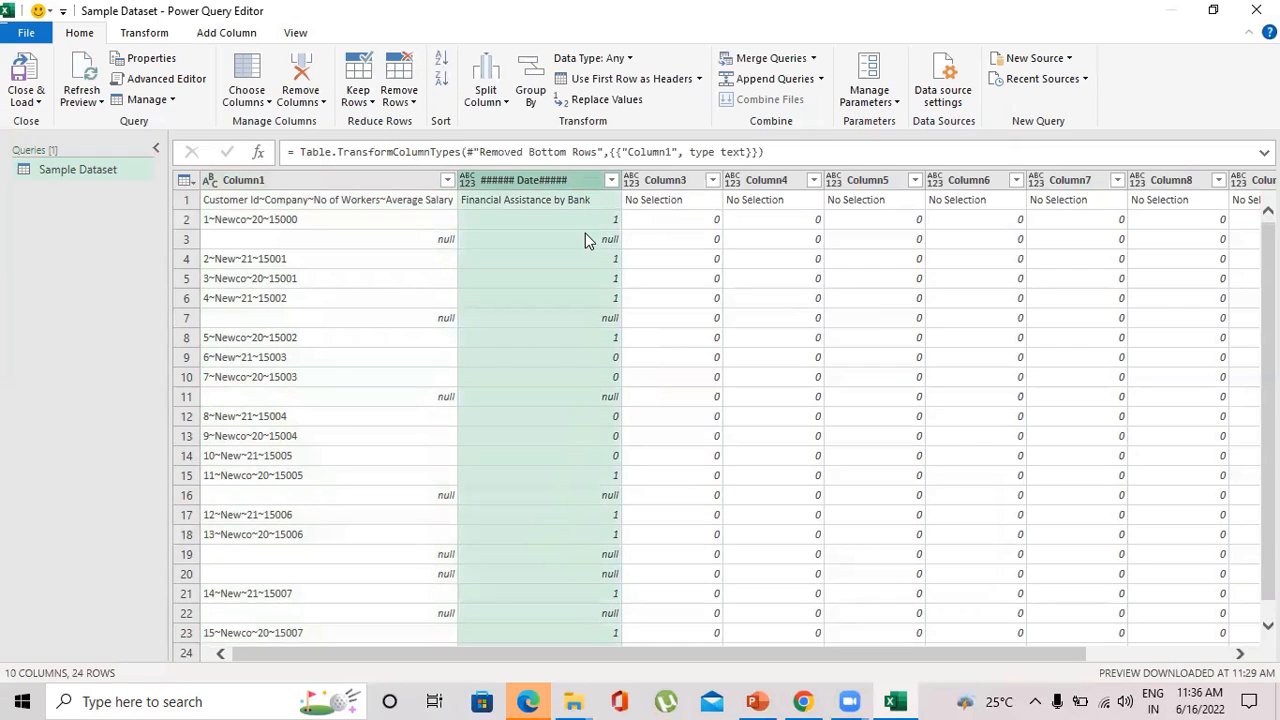
{"action": "left_click", "coordinate": [628, 58]}
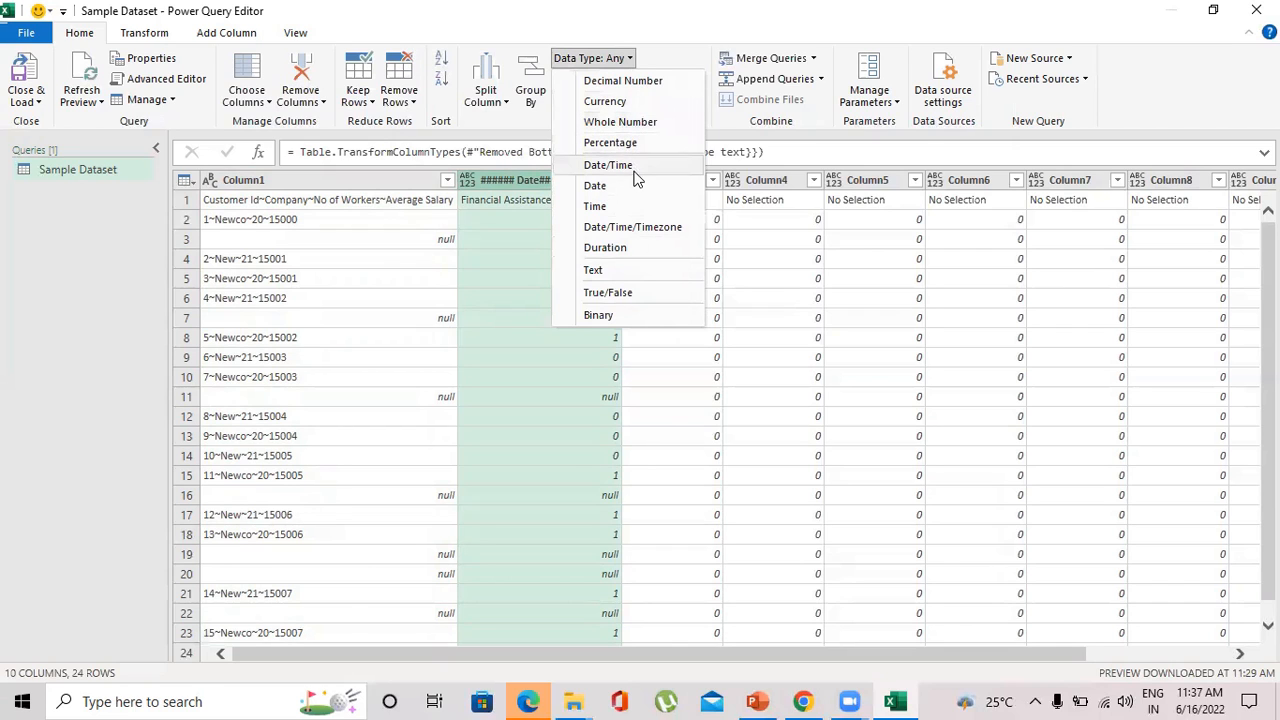
{"action": "left_click", "coordinate": [620, 122]}
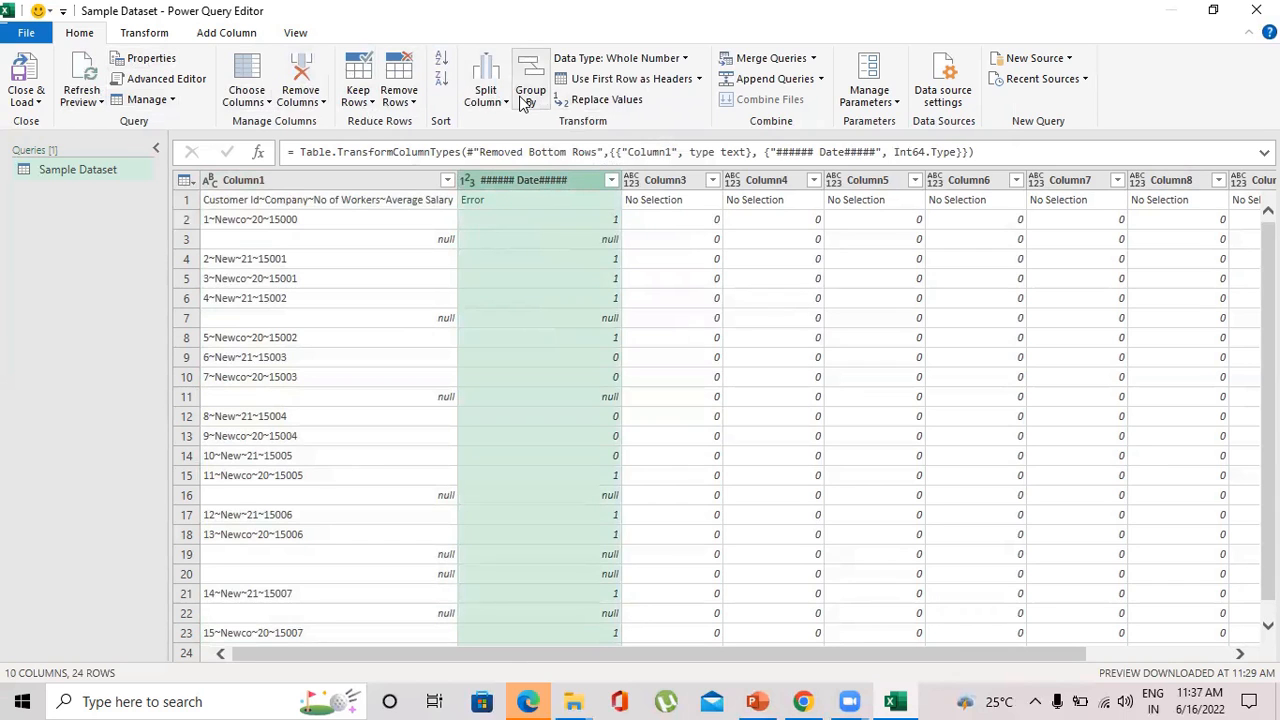
{"action": "left_click", "coordinate": [699, 80]}
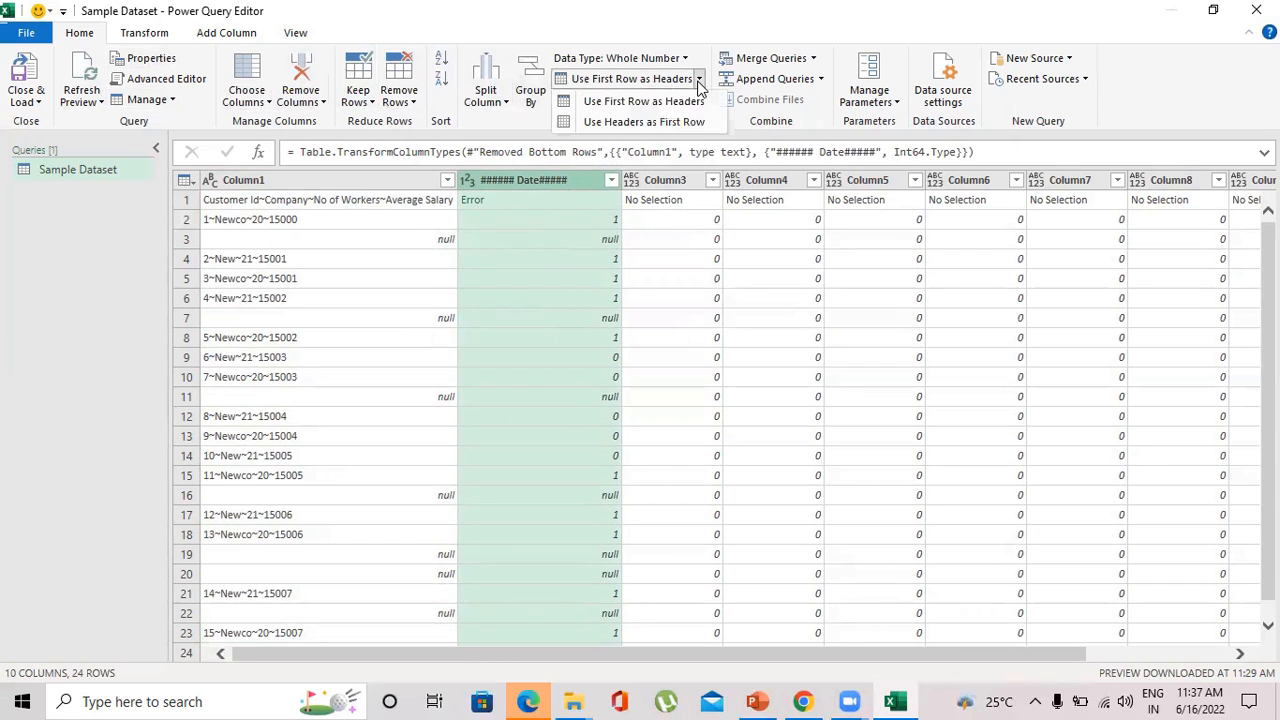
- Set the "###### Date#####" column's type to Text, replacing its current conversion, and promote the first row to headers
{"action": "left_click", "coordinate": [684, 58]}
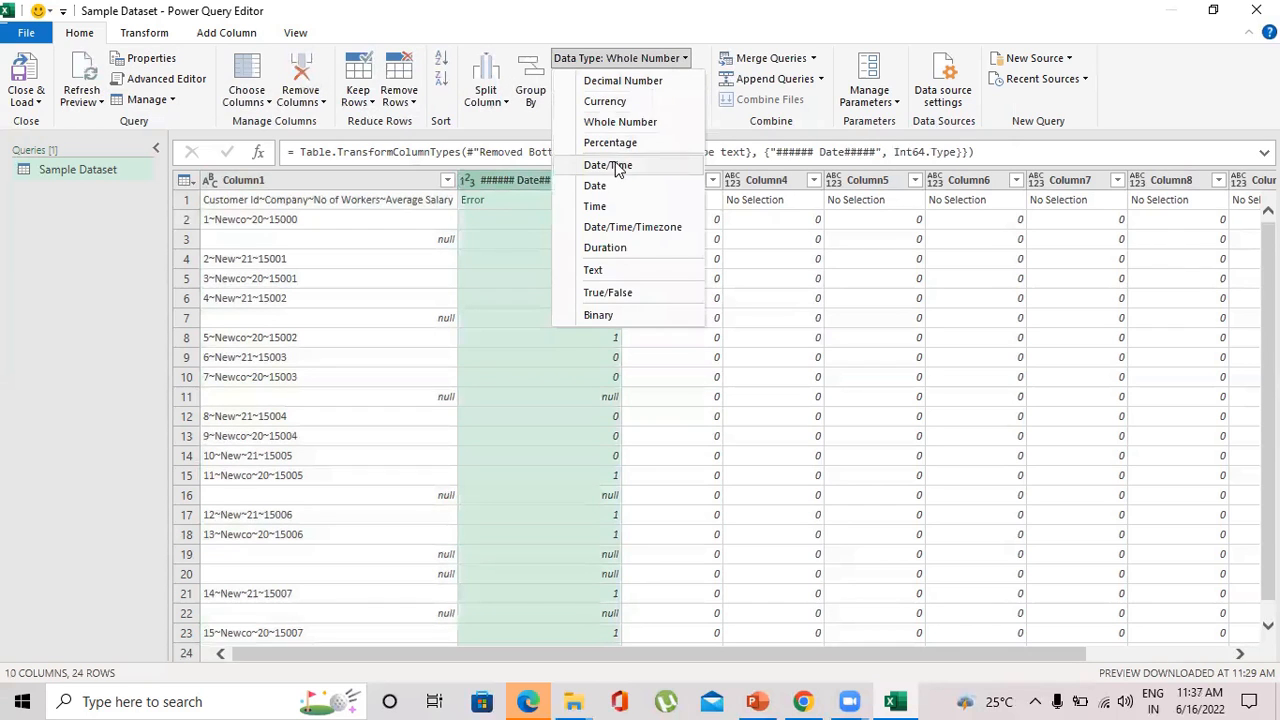
{"action": "left_click", "coordinate": [594, 270]}
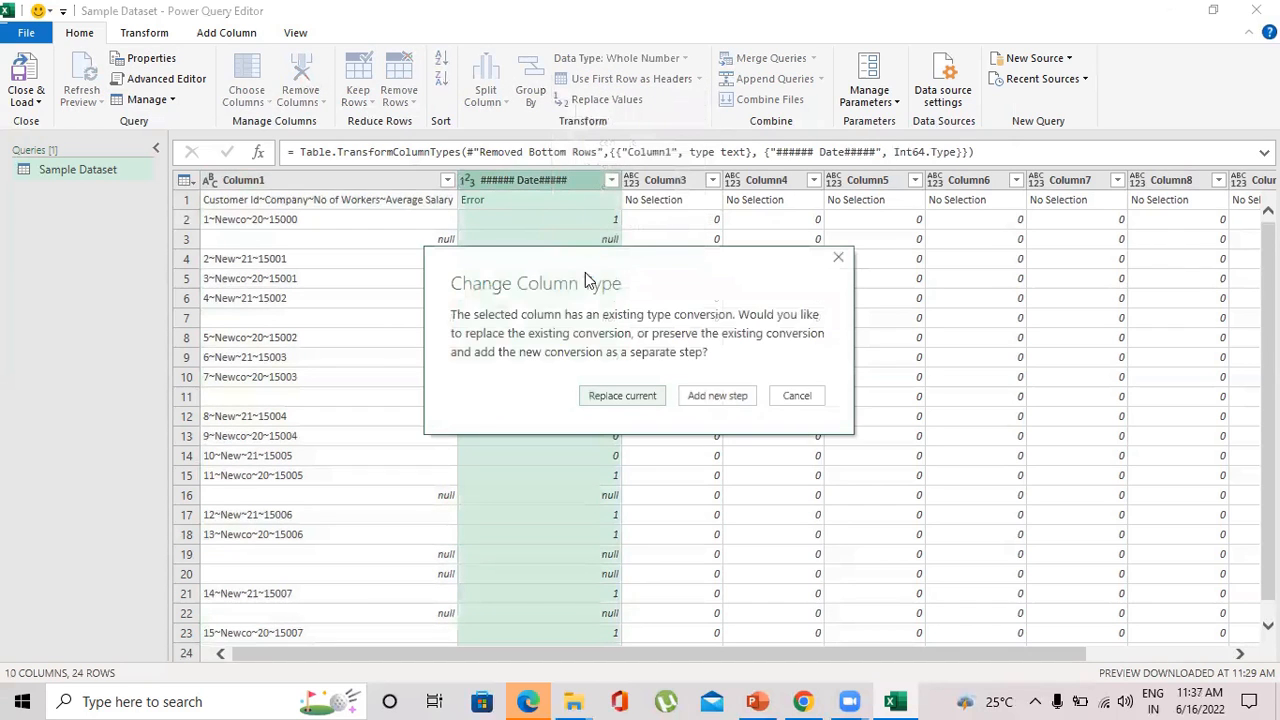
{"action": "left_click", "coordinate": [640, 399]}
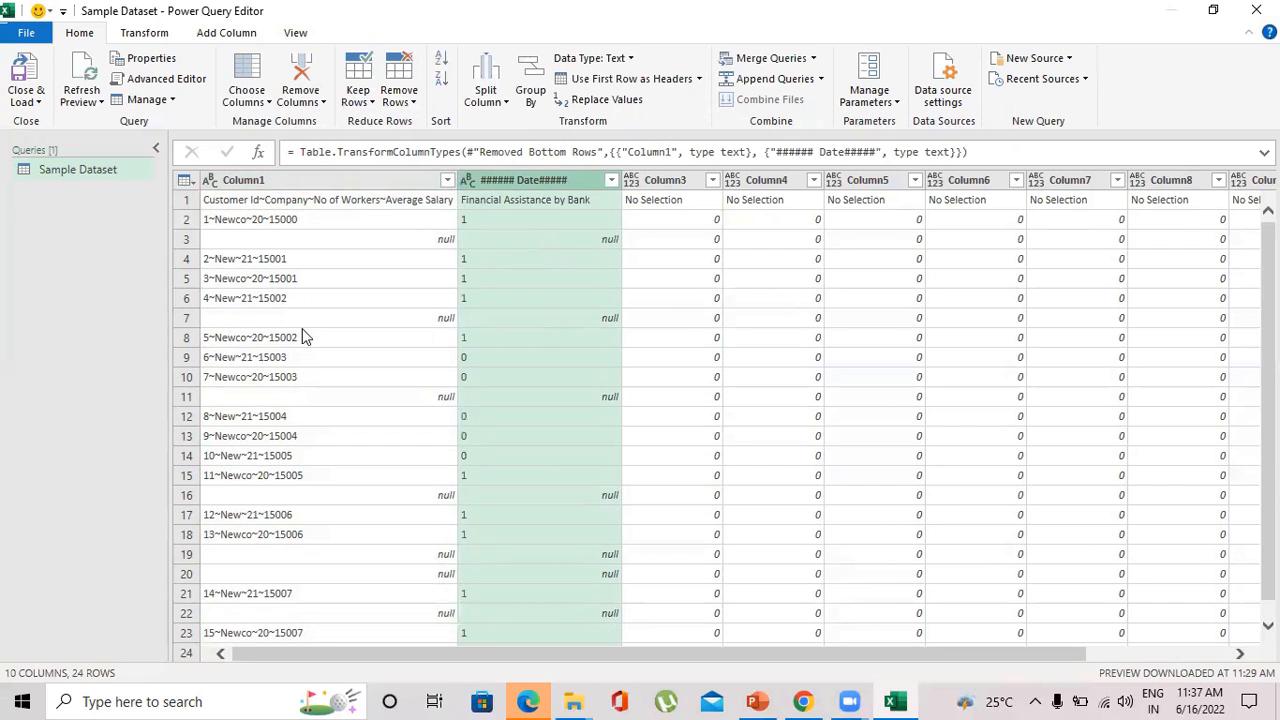
{"action": "left_click", "coordinate": [631, 80]}
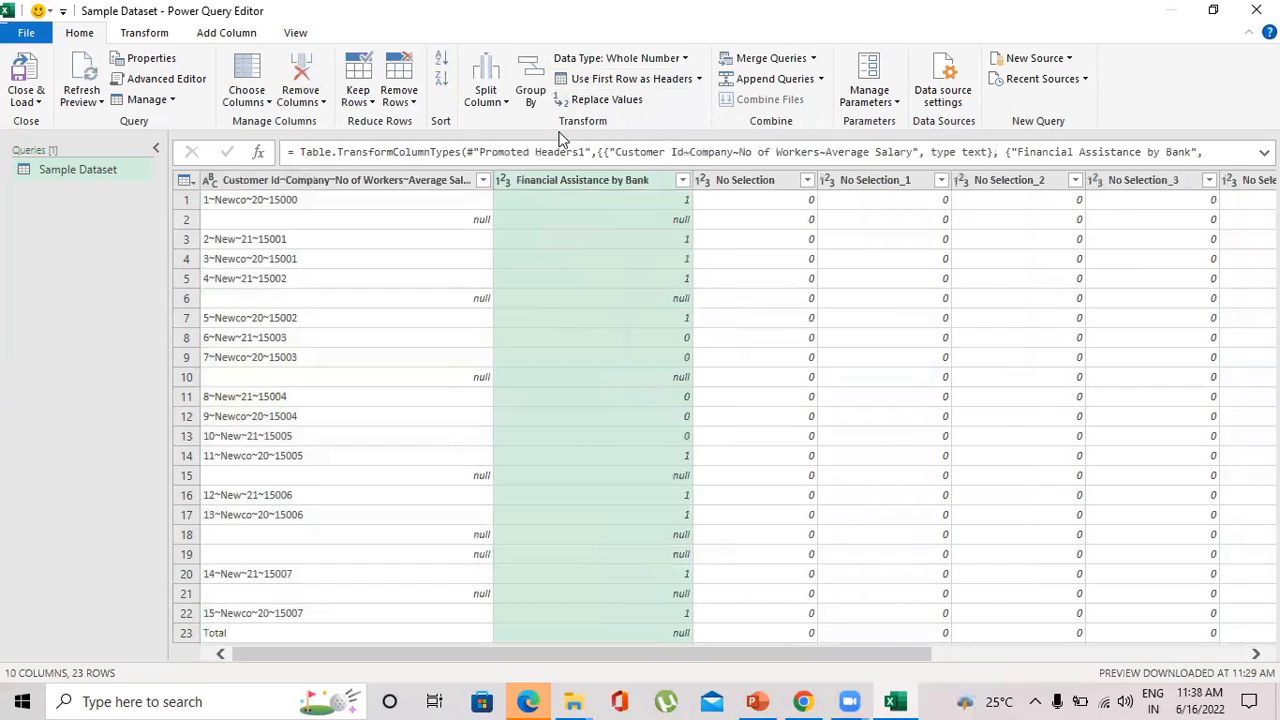